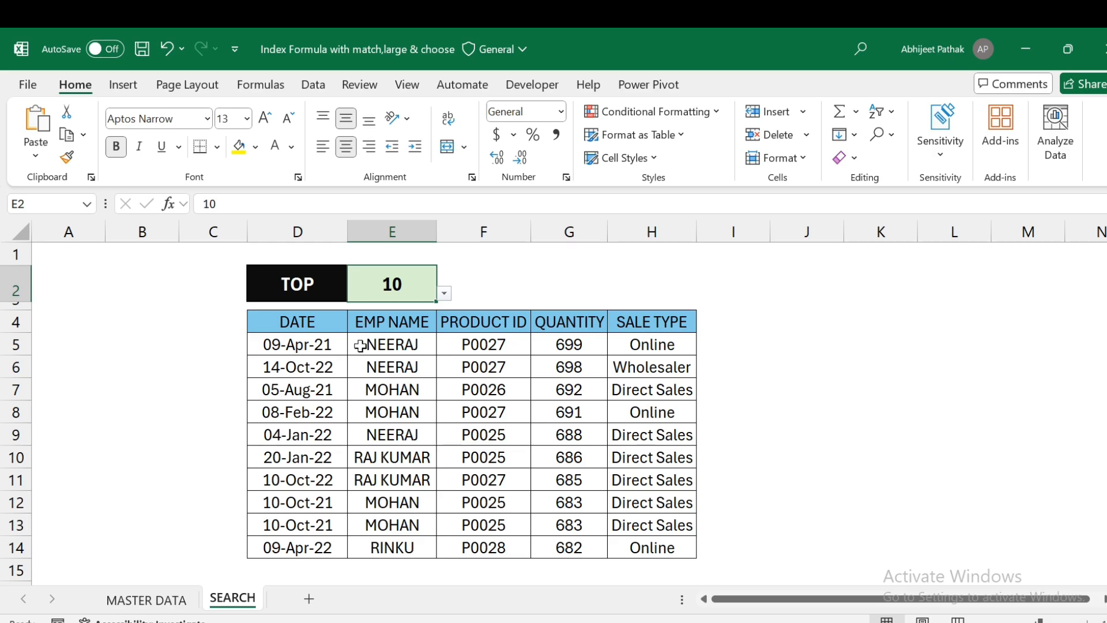
Review the MASTER DATA sheet, return to the SEARCH sheet, and set the record count in E2 to 5
{"action": "left_click", "coordinate": [151, 600]}
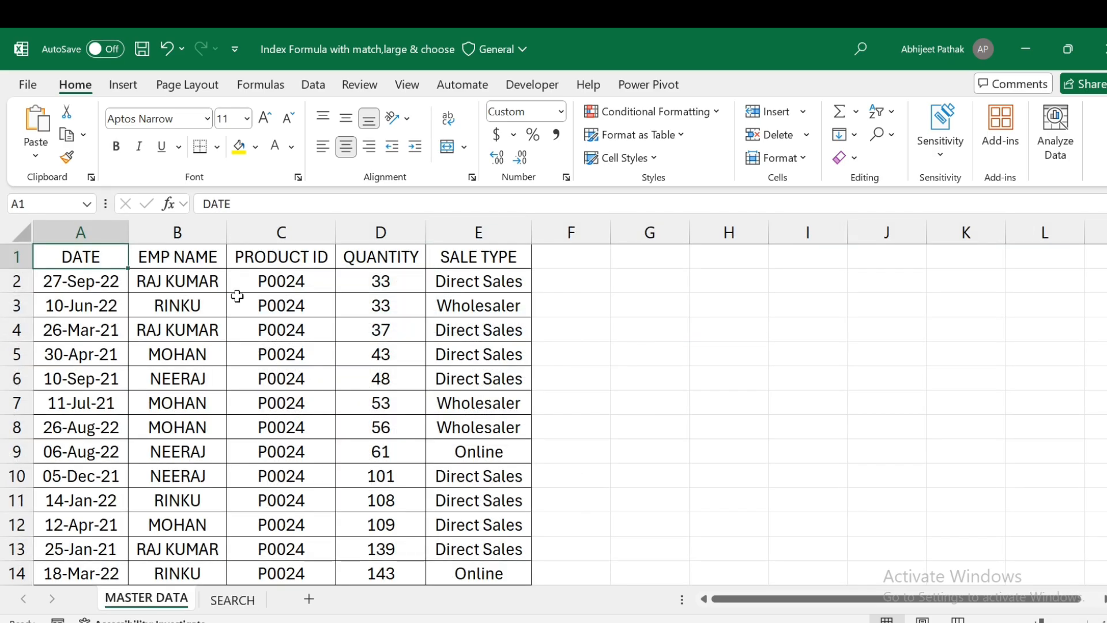
{"action": "left_click", "coordinate": [234, 598]}
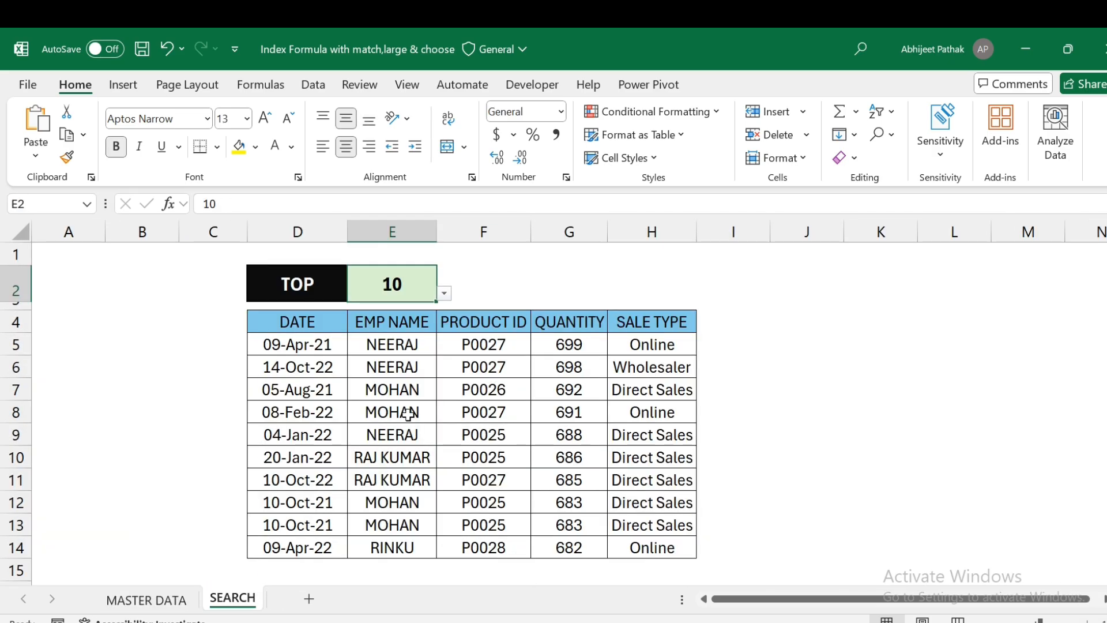
{"action": "left_click", "coordinate": [444, 292]}
{"action": "left_click", "coordinate": [384, 310]}
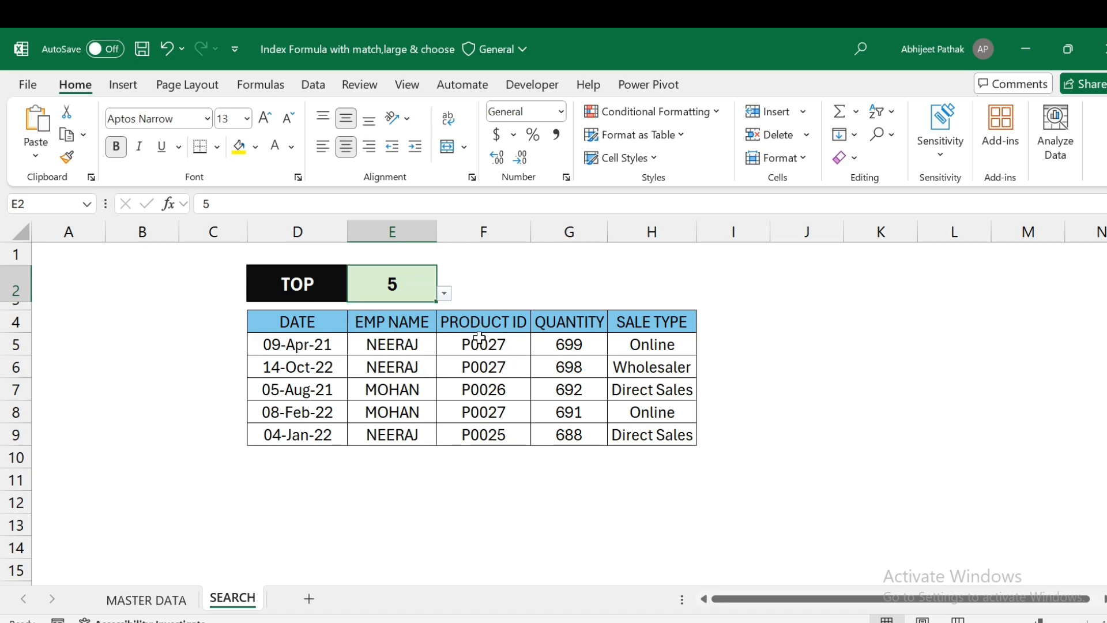
Set the ranking selector in D2 to BOTTOM and the record count in E2 to 10
{"action": "left_click", "coordinate": [324, 286]}
{"action": "left_click", "coordinate": [356, 295]}
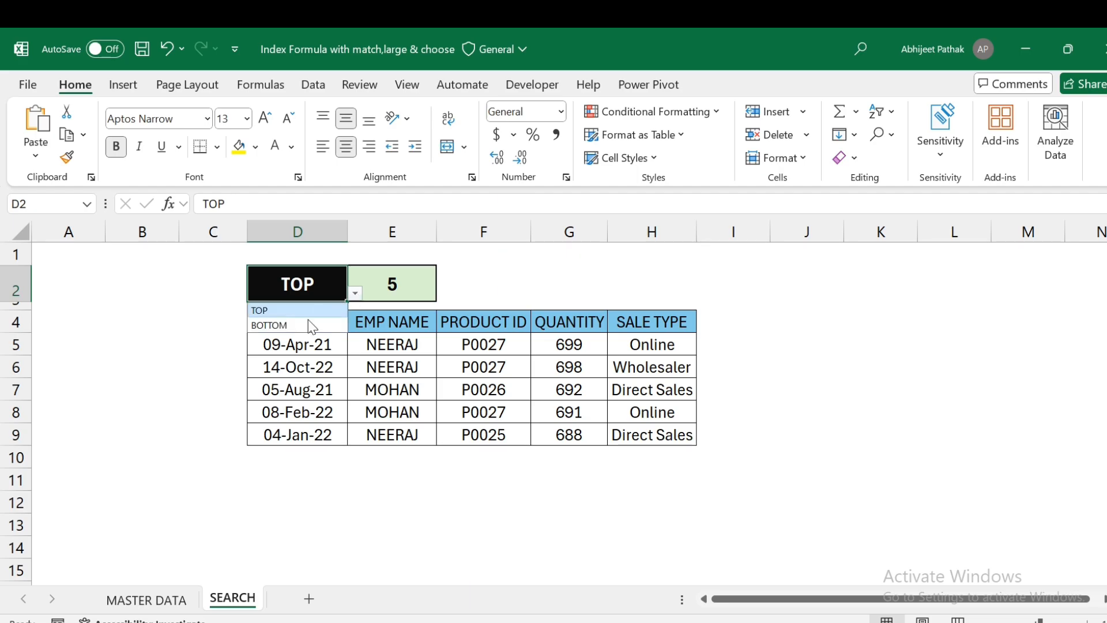
{"action": "left_click", "coordinate": [306, 328]}
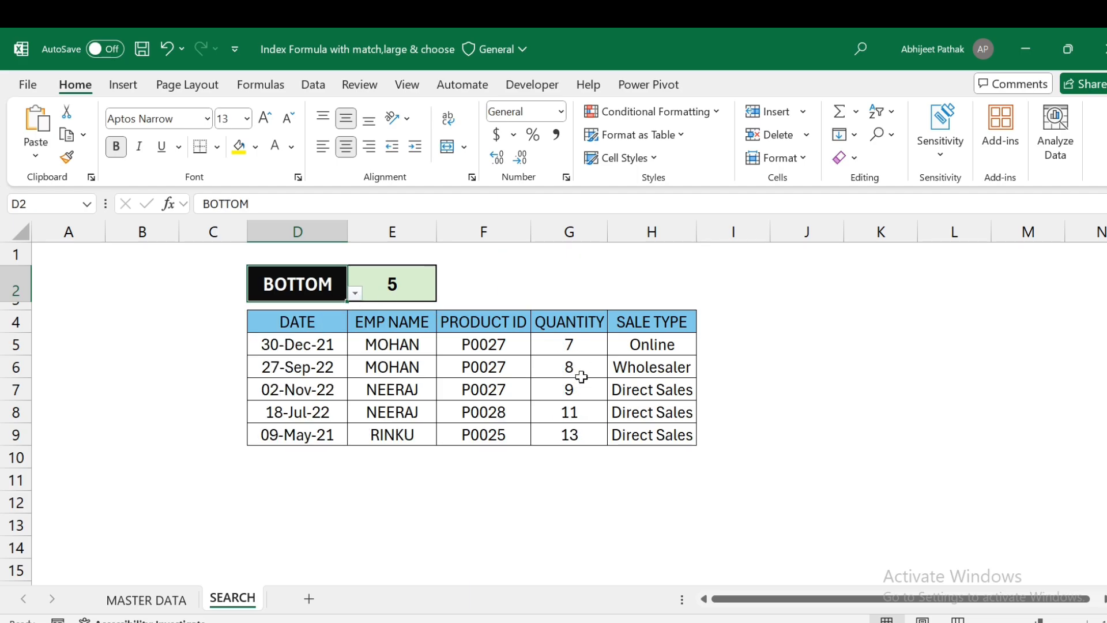
{"action": "left_click", "coordinate": [401, 279]}
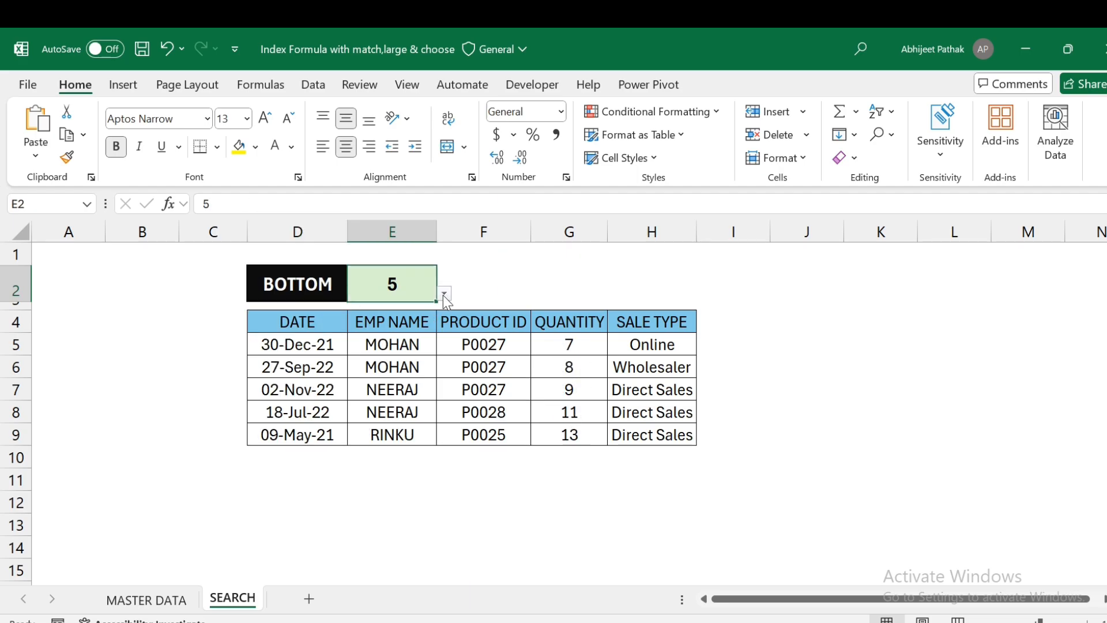
{"action": "left_click", "coordinate": [444, 294]}
{"action": "left_click", "coordinate": [361, 323]}
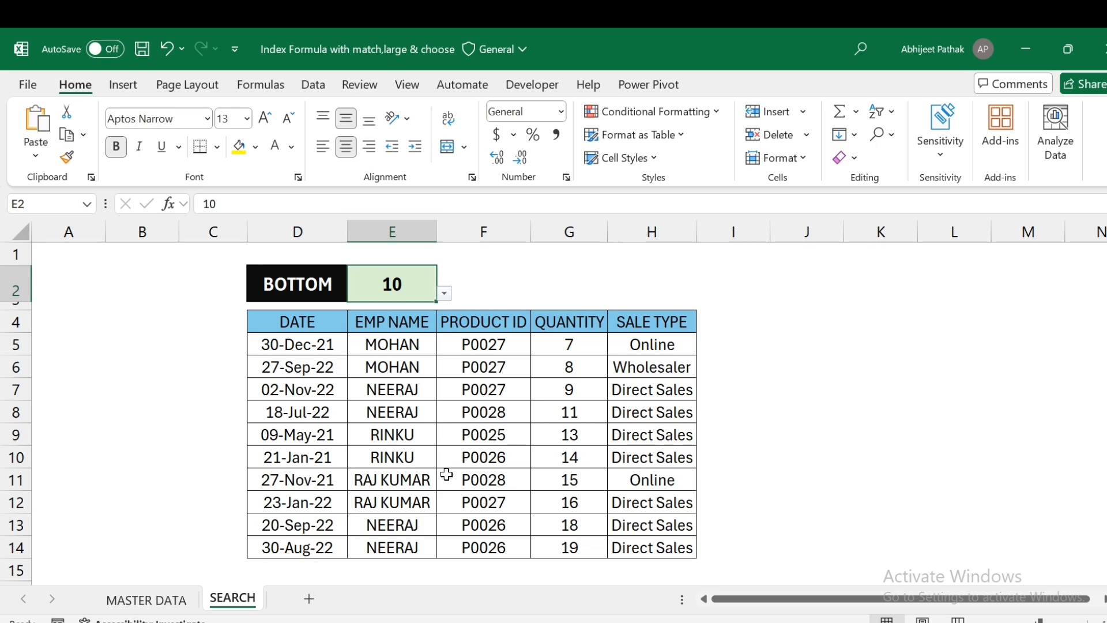
Clear the existing formula in D5 and begin a new INDEX formula there
{"action": "left_click", "coordinate": [305, 348]}
{"action": "key", "text": "Delete"}
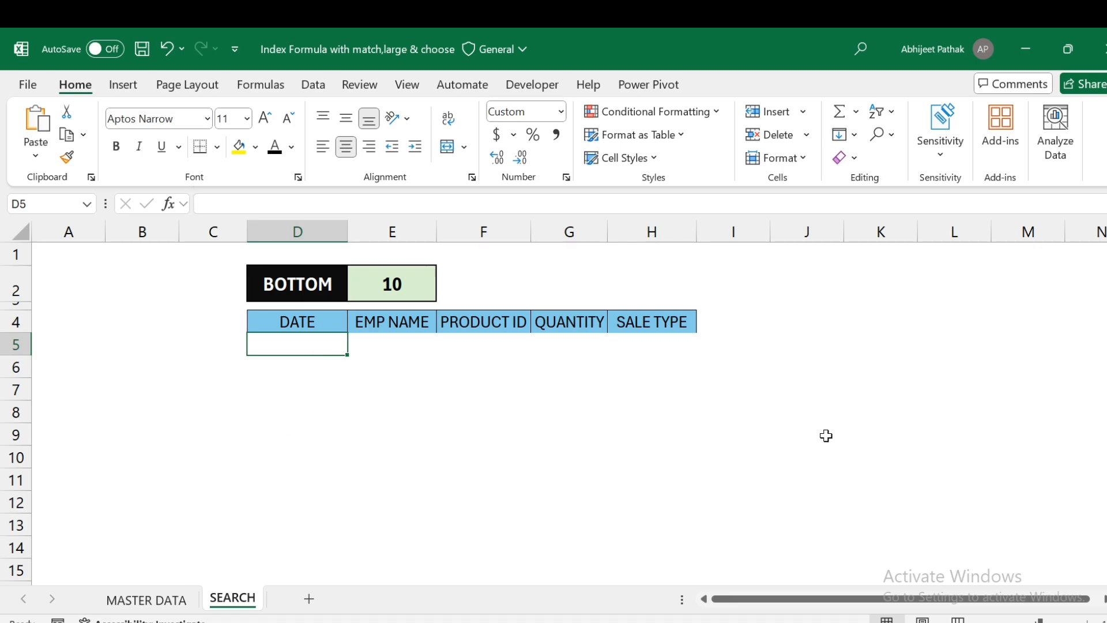
{"action": "type", "text": "="}
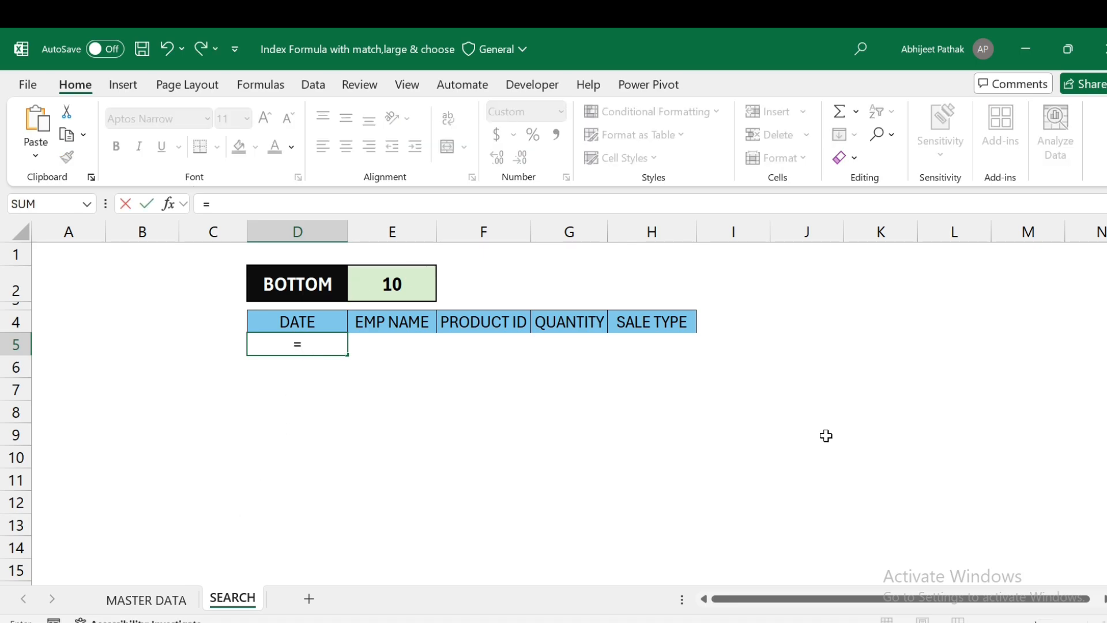
{"action": "type", "text": "index"}
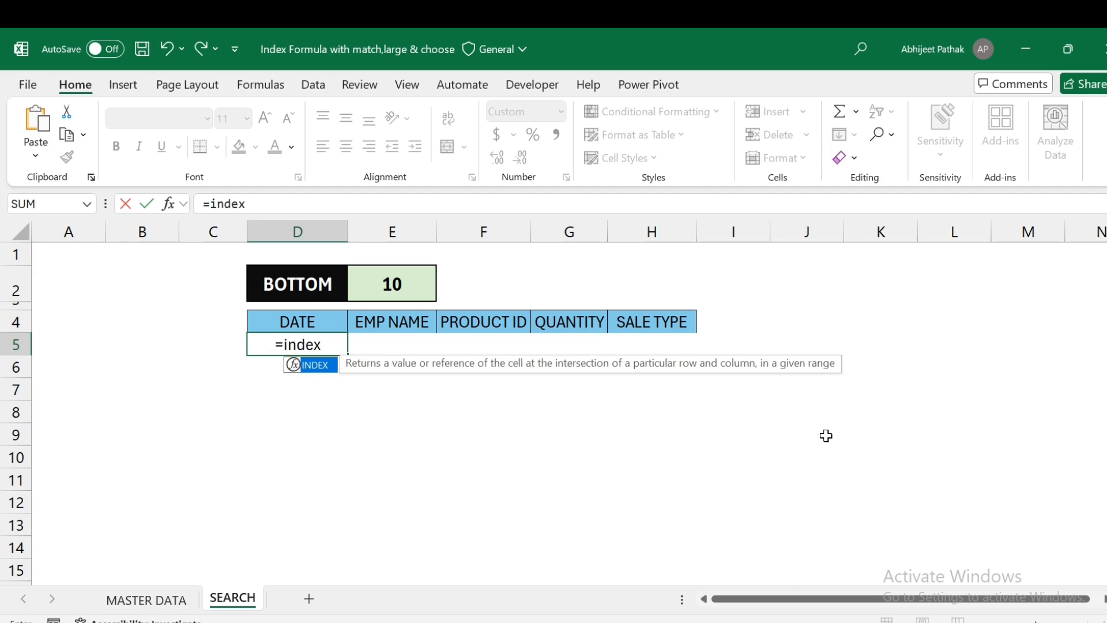
{"action": "key", "text": "Tab"}
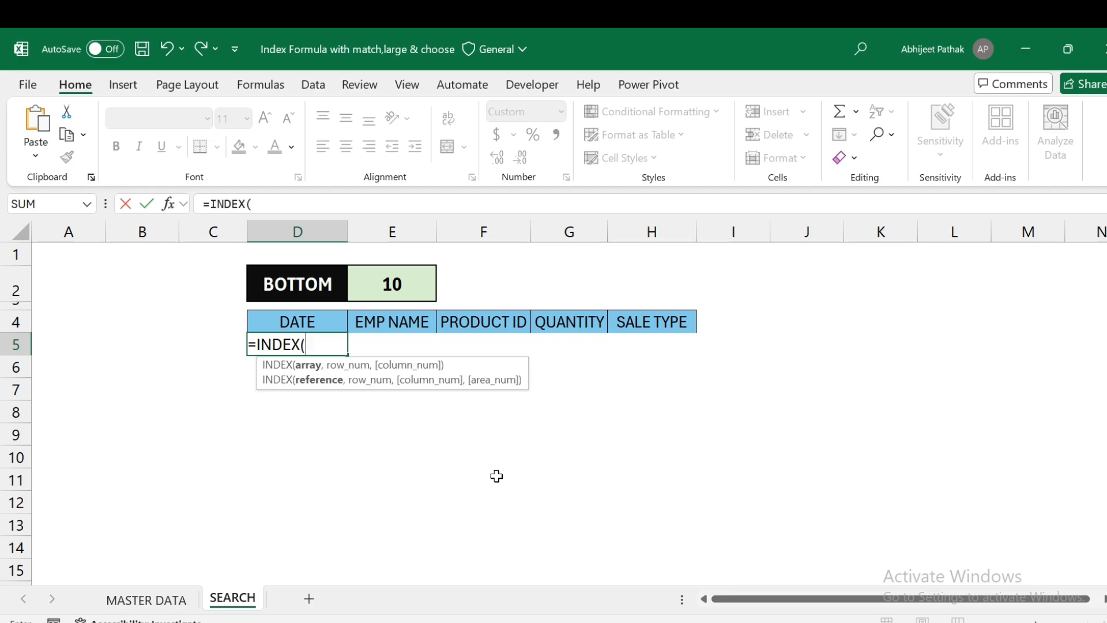
Supply all the sales records, 'MASTER DATA'!A2:E528, as the INDEX function's array argument
{"action": "left_click", "coordinate": [167, 600]}
{"action": "left_click", "coordinate": [166, 354]}
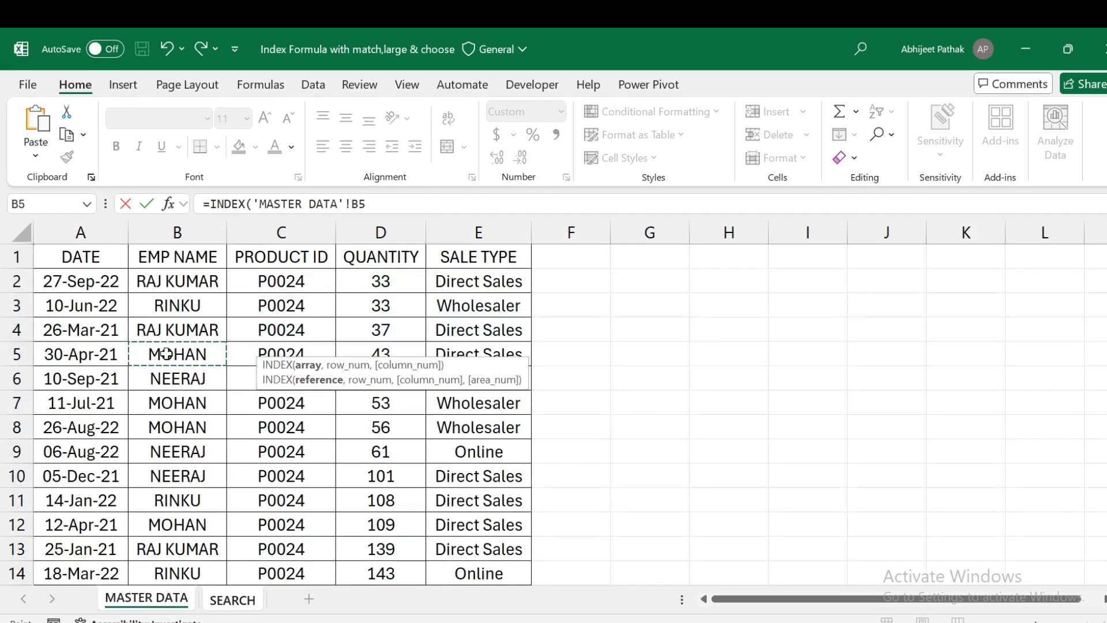
{"action": "key", "text": "Up"}
{"action": "key", "text": "Up"}
{"action": "key", "text": "Up"}
{"action": "key", "text": "Up"}
{"action": "key", "text": "Down"}
{"action": "key", "text": "Left"}
{"action": "key", "text": "shift+Right"}
{"action": "key", "text": "shift+Right"}
{"action": "key", "text": "shift+Right"}
{"action": "key", "text": "shift+Right"}
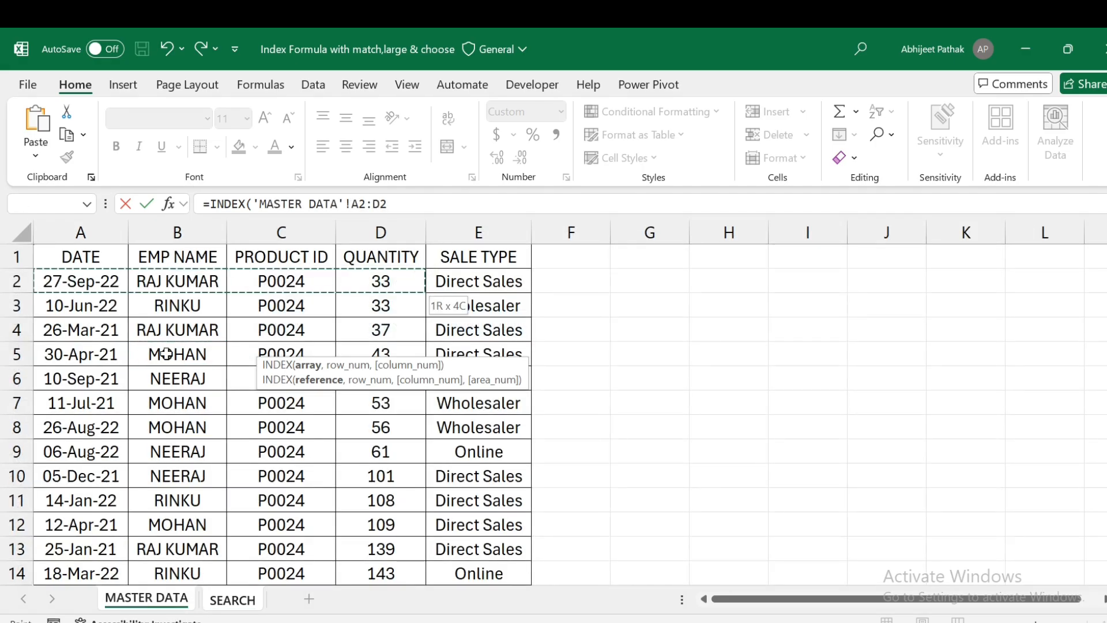
{"action": "key", "text": "ctrl+shift+Down"}
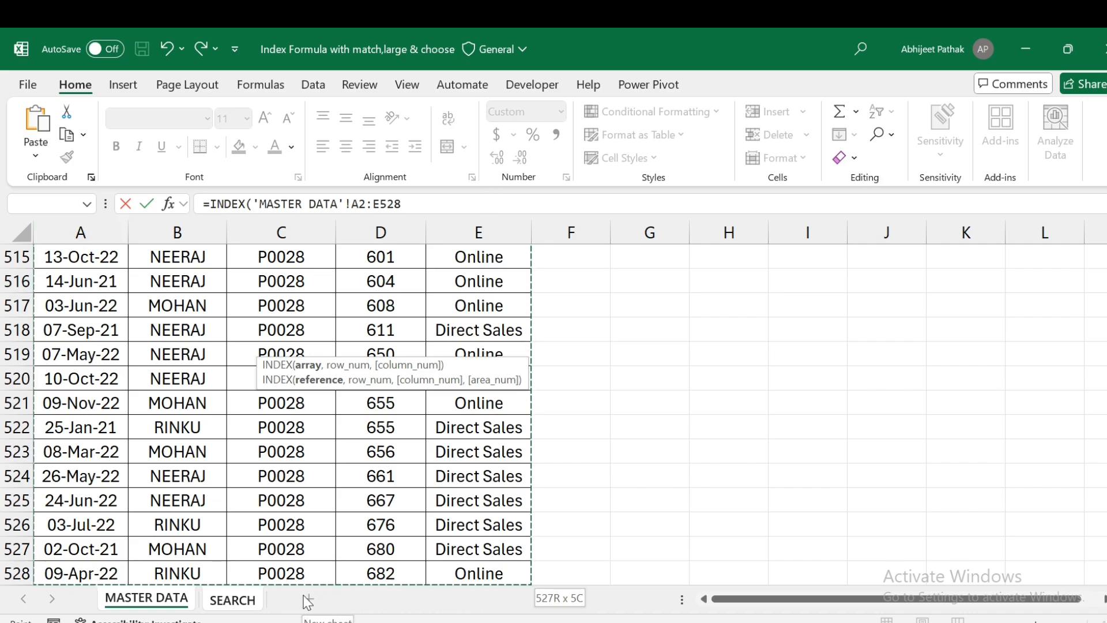
{"action": "type", "text": ","}
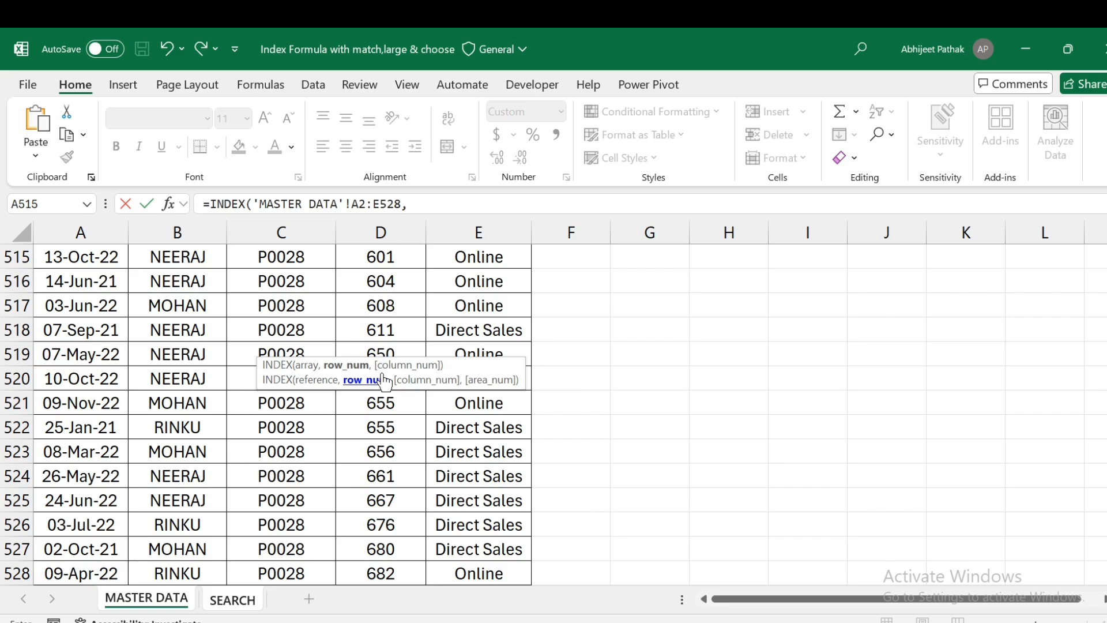
Nest a MATCH function in the INDEX row argument and begin LARGE as its lookup value
{"action": "type", "text": "match"}
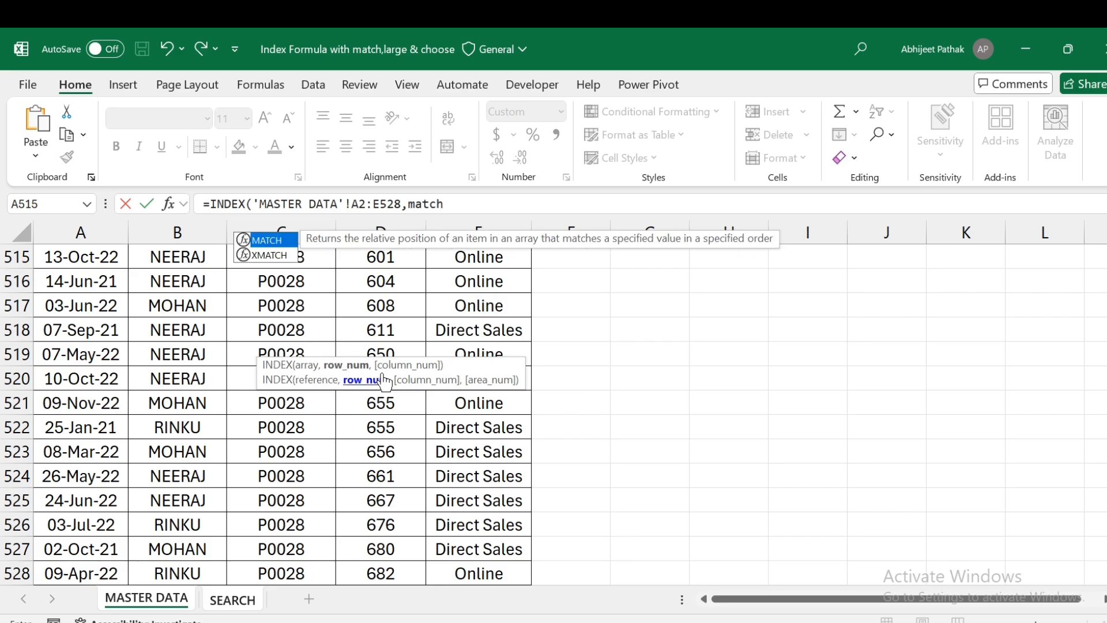
{"action": "type", "text": "("}
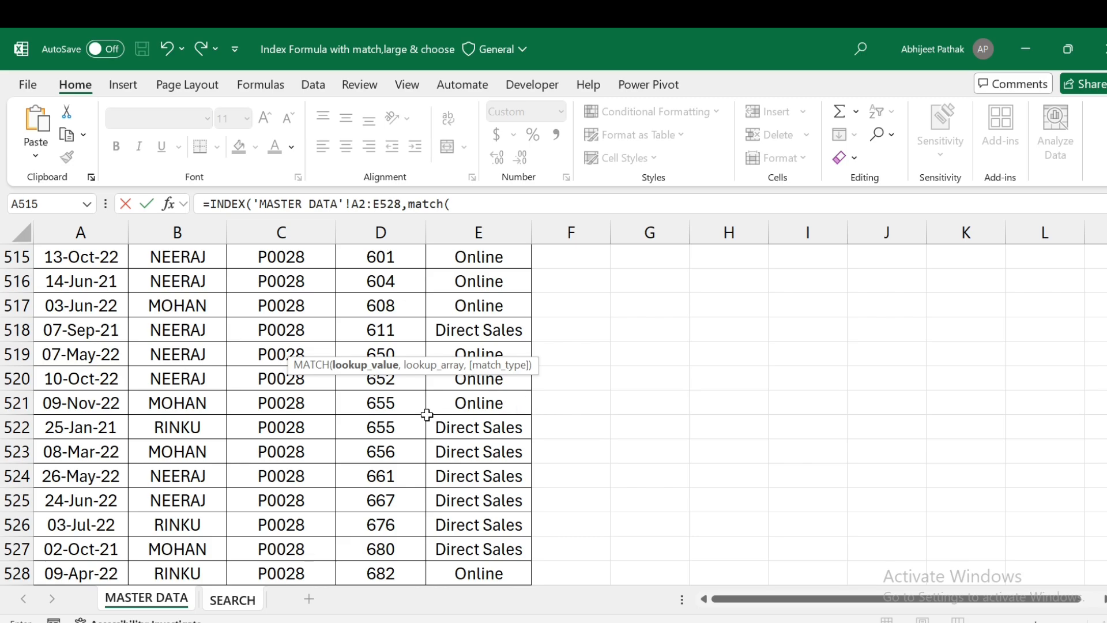
{"action": "scroll", "coordinate": [408, 404], "scroll_direction": "up", "scroll_amount": 20}
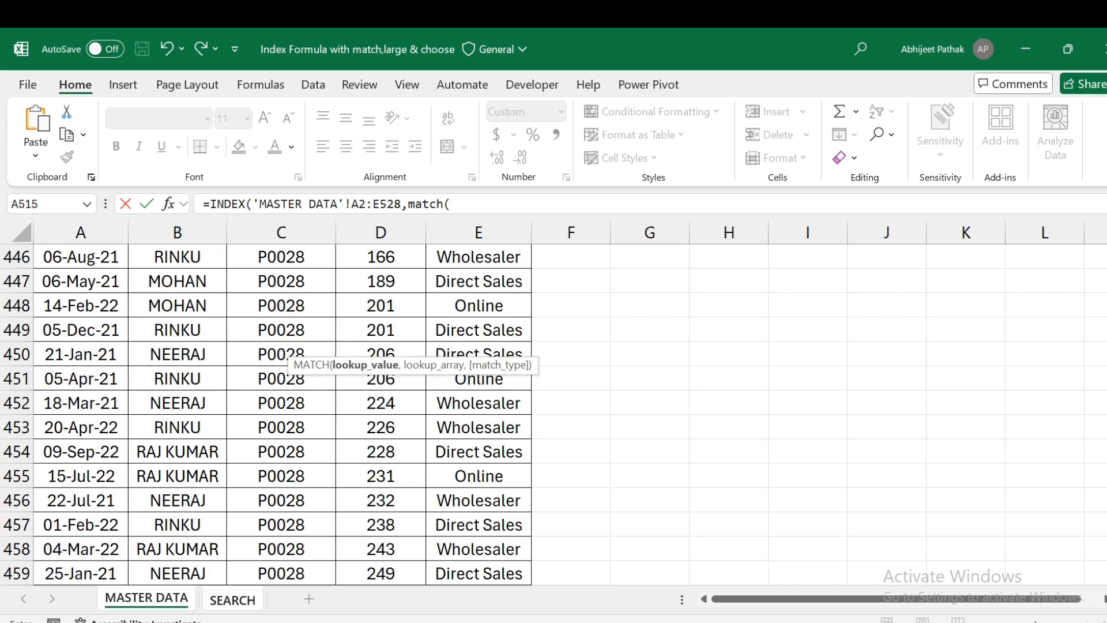
{"action": "scroll", "coordinate": [407, 404], "scroll_direction": "up", "scroll_amount": 20}
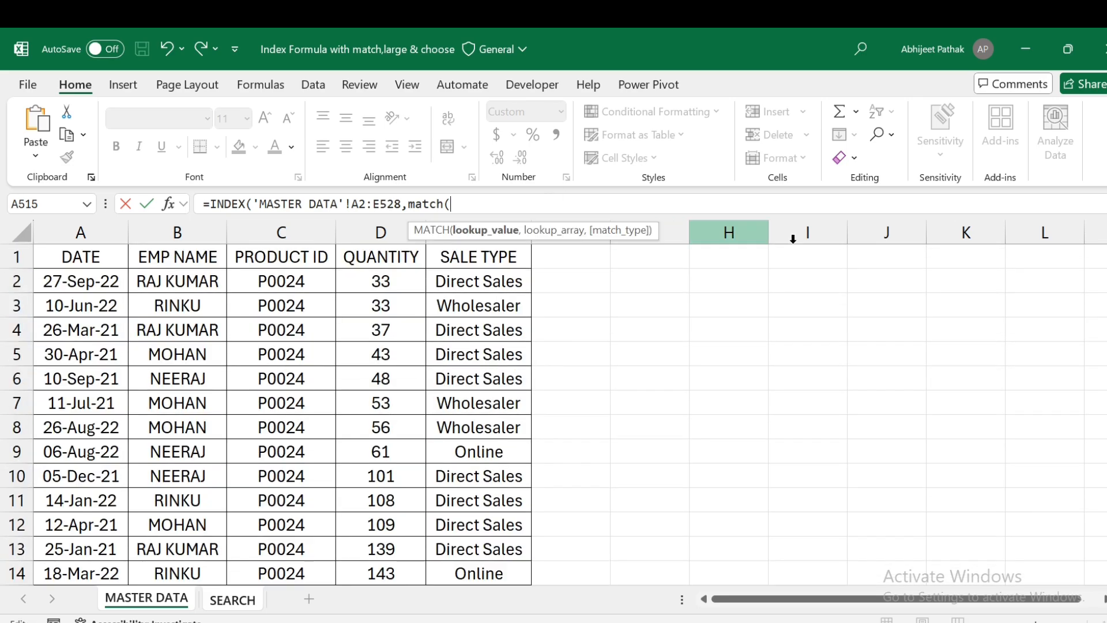
{"action": "type", "text": "l"}
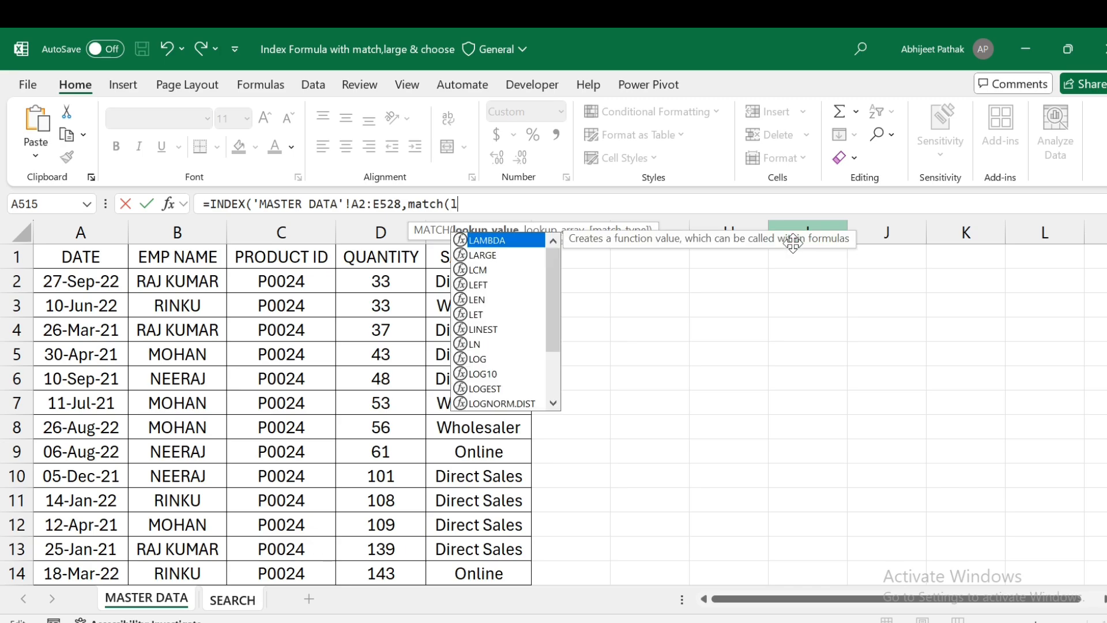
{"action": "type", "text": "arge"}
{"action": "key", "text": "Tab"}
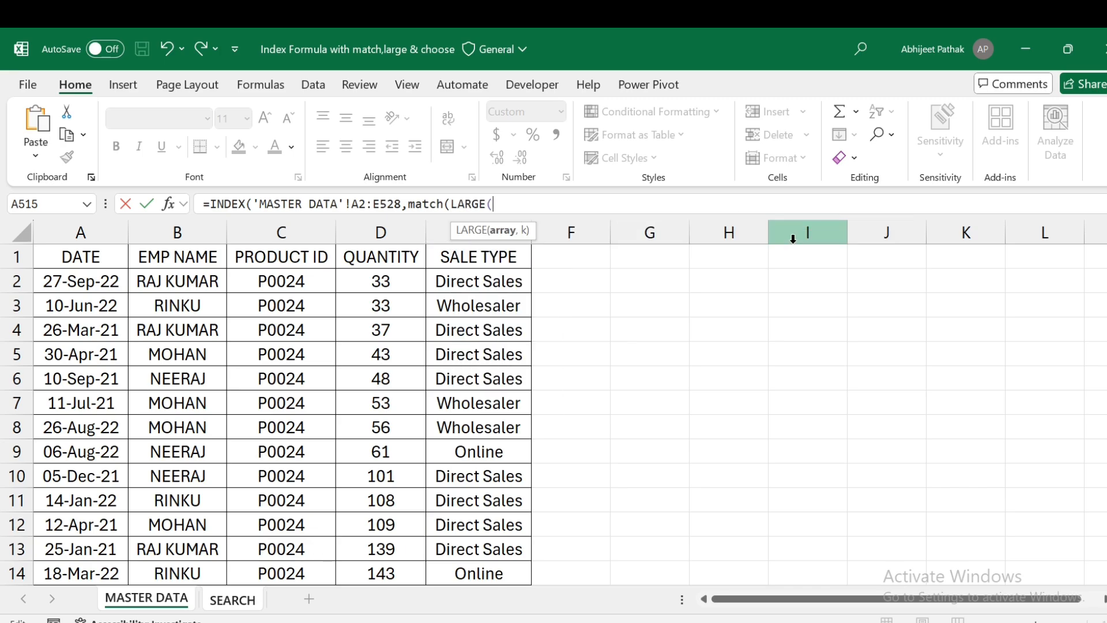
Supply the quantity values 'MASTER DATA'!D2:D528 as the LARGE function's array argument
{"action": "left_click", "coordinate": [383, 283]}
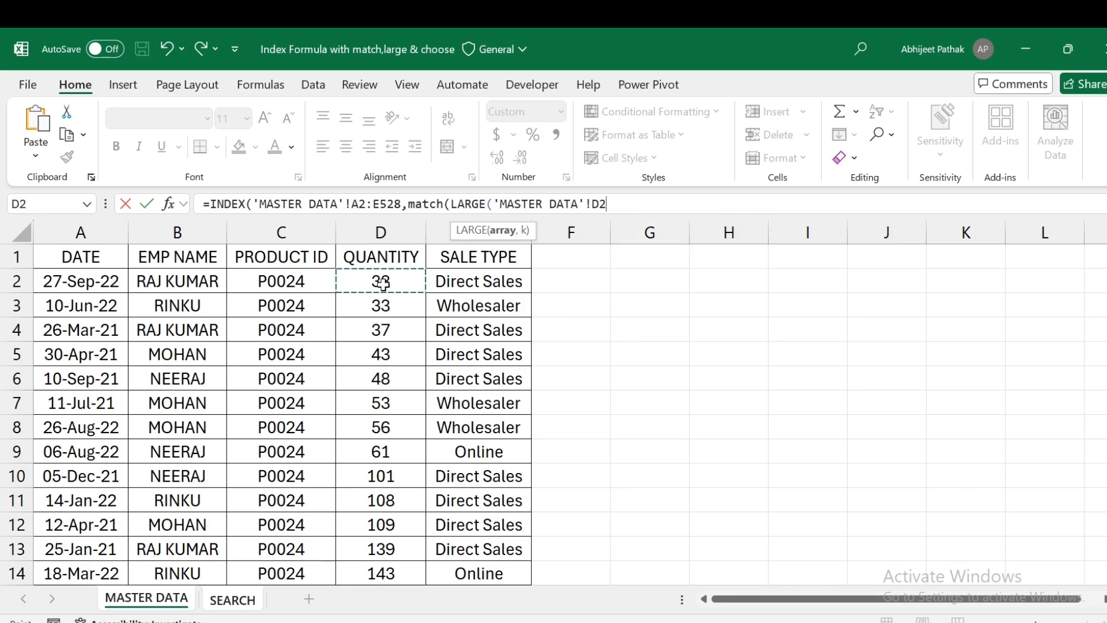
{"action": "key", "text": "ctrl+shift+Down"}
{"action": "scroll", "coordinate": [385, 430], "scroll_direction": "up", "scroll_amount": 20}
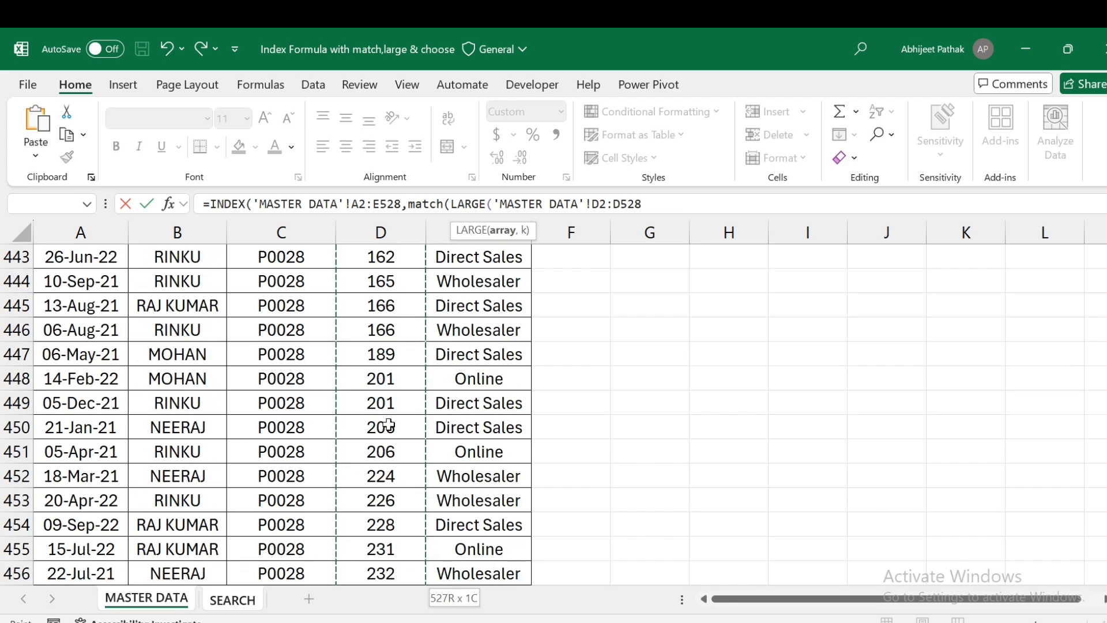
{"action": "type", "text": ","}
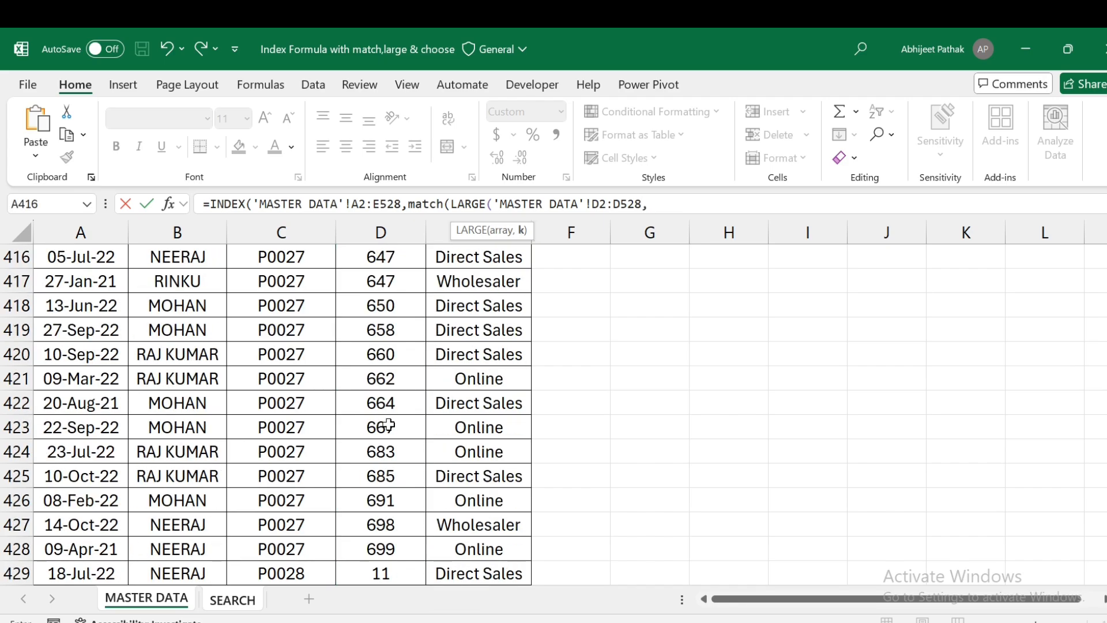
Enter SEQUENCE(SEARCH!E2) as the k argument of LARGE, giving only the rows argument
{"action": "type", "text": "sequ"}
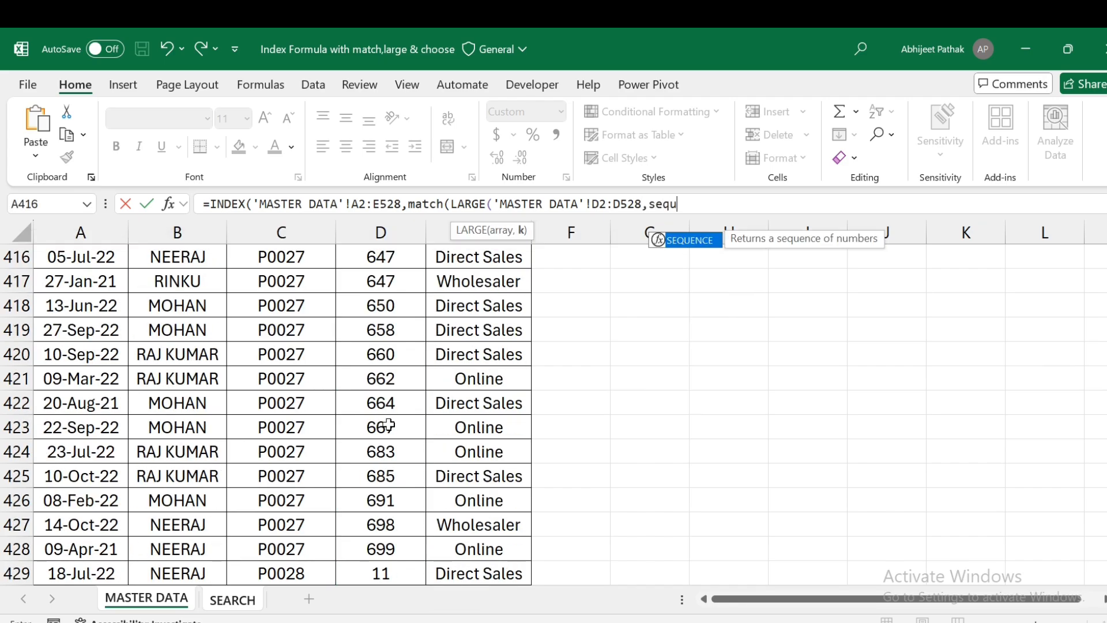
{"action": "key", "text": "Tab"}
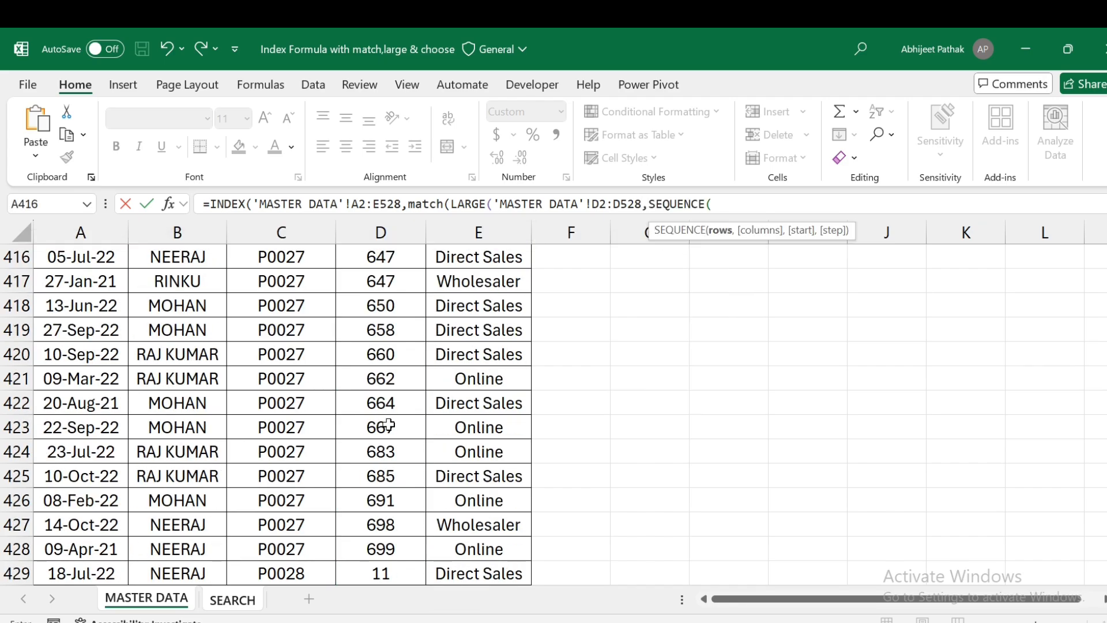
{"action": "left_click", "coordinate": [218, 602]}
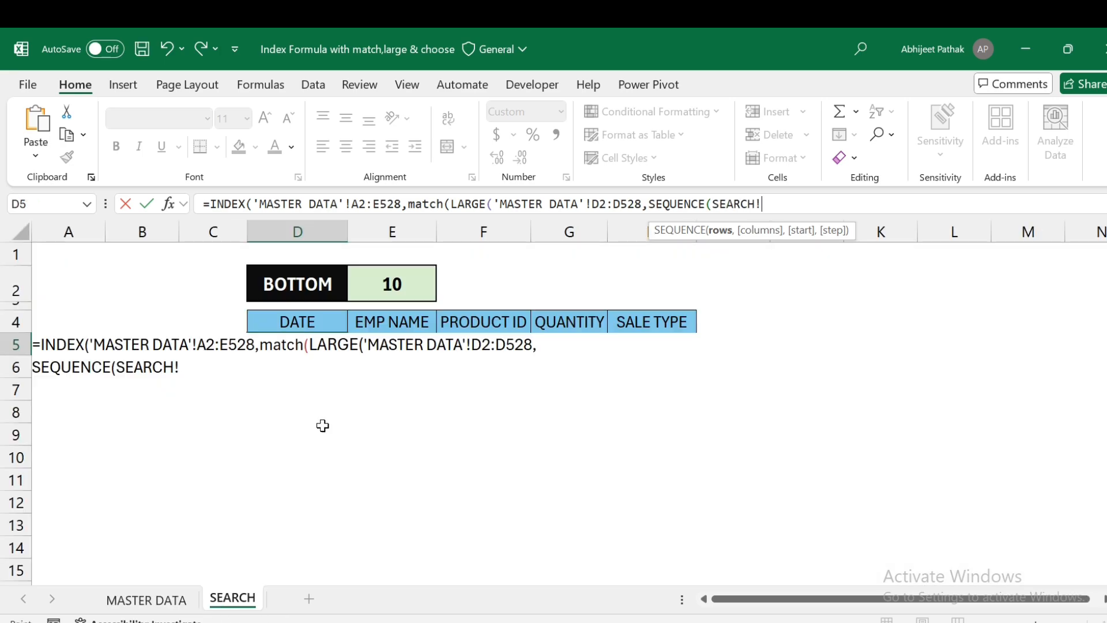
{"action": "left_click", "coordinate": [392, 283]}
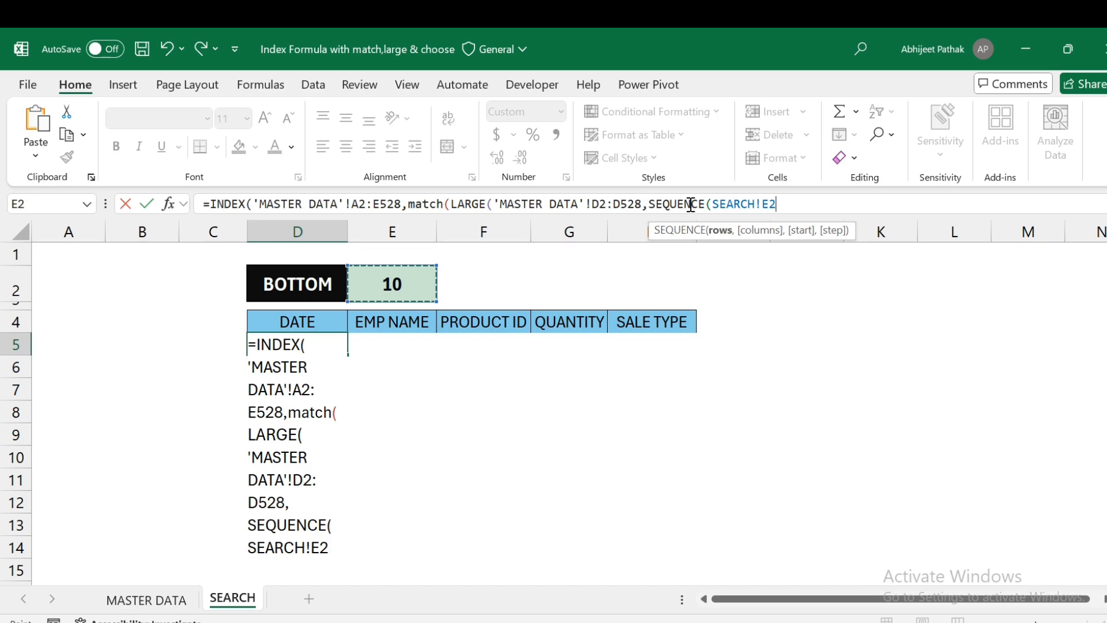
{"action": "type", "text": ")"}
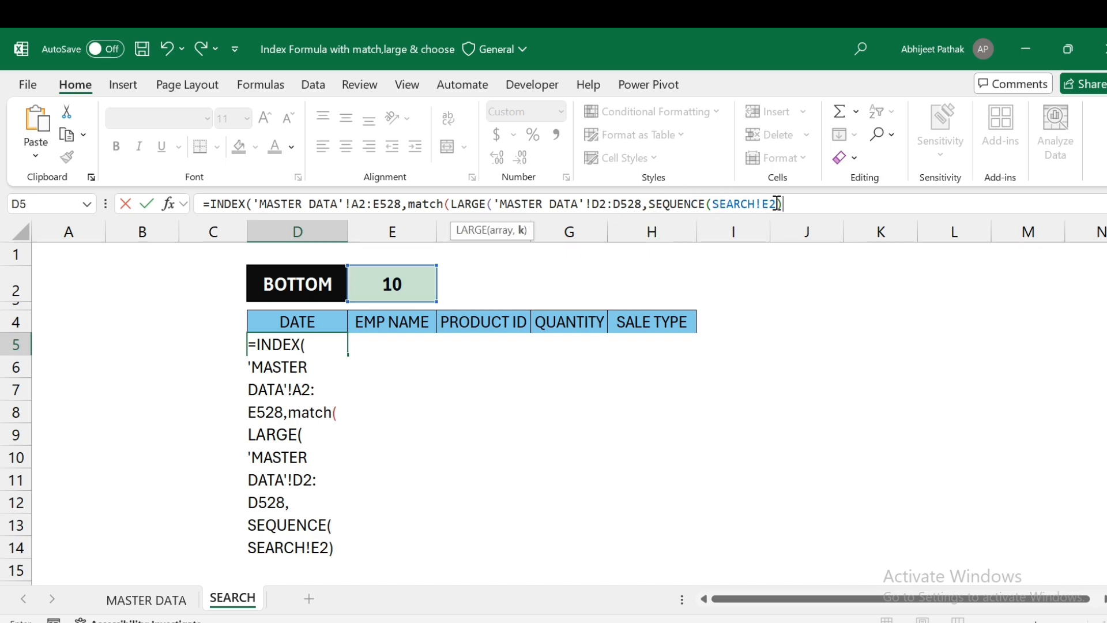
{"action": "left_click", "coordinate": [822, 207]}
{"action": "type", "text": ","}
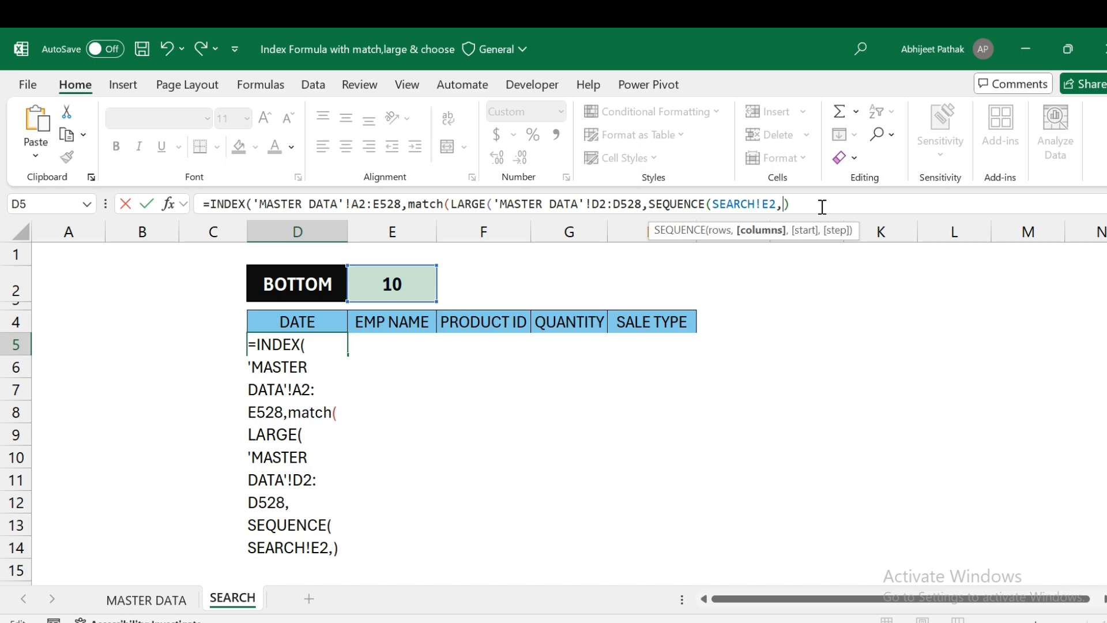
{"action": "key", "text": "BackSpace"}
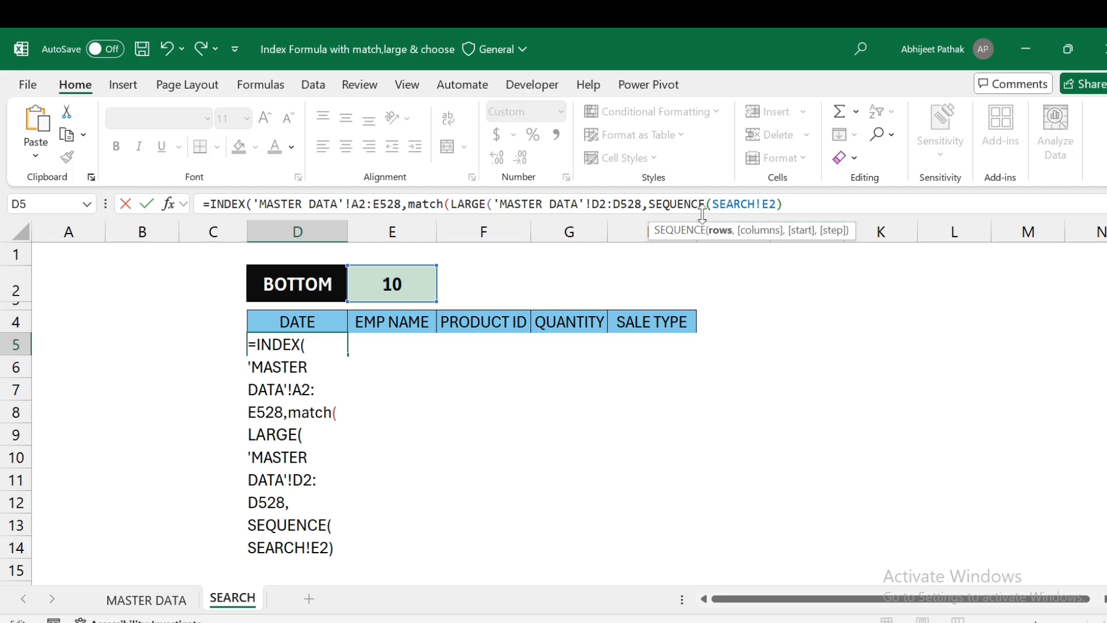
Close the LARGE function and advance to the lookup array argument of MATCH
{"action": "left_click", "coordinate": [797, 206]}
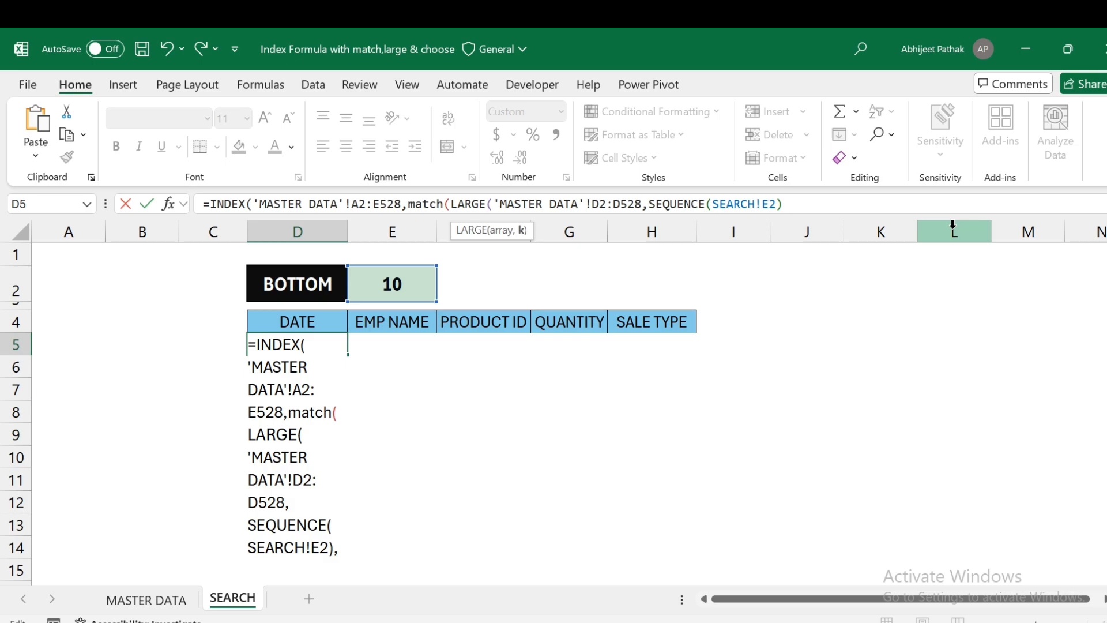
{"action": "type", "text": ")"}
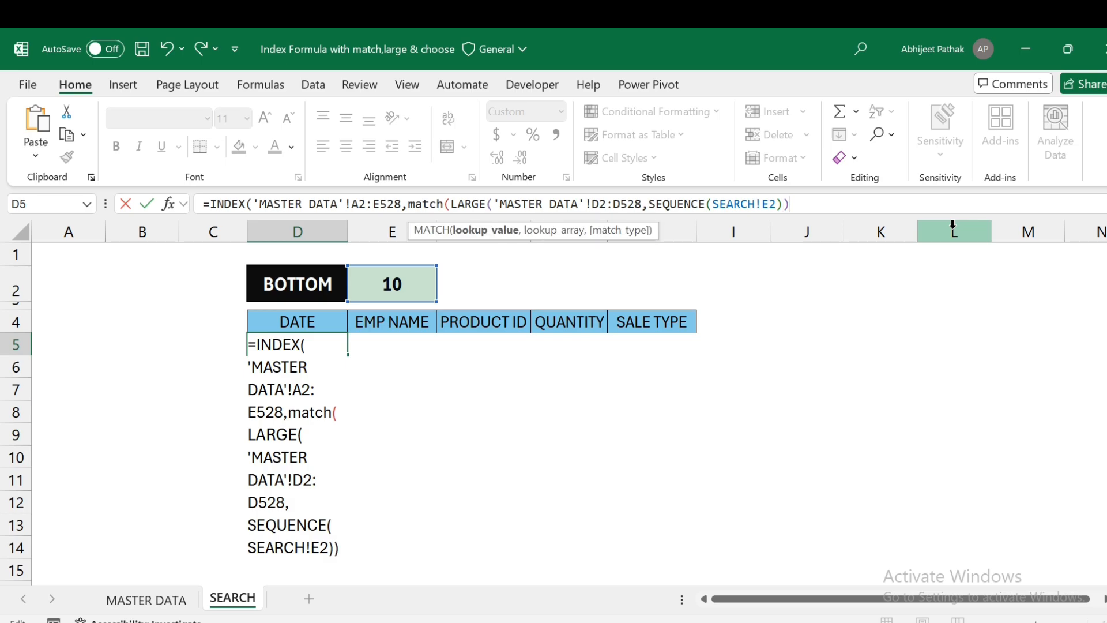
{"action": "key", "text": "BackSpace"}
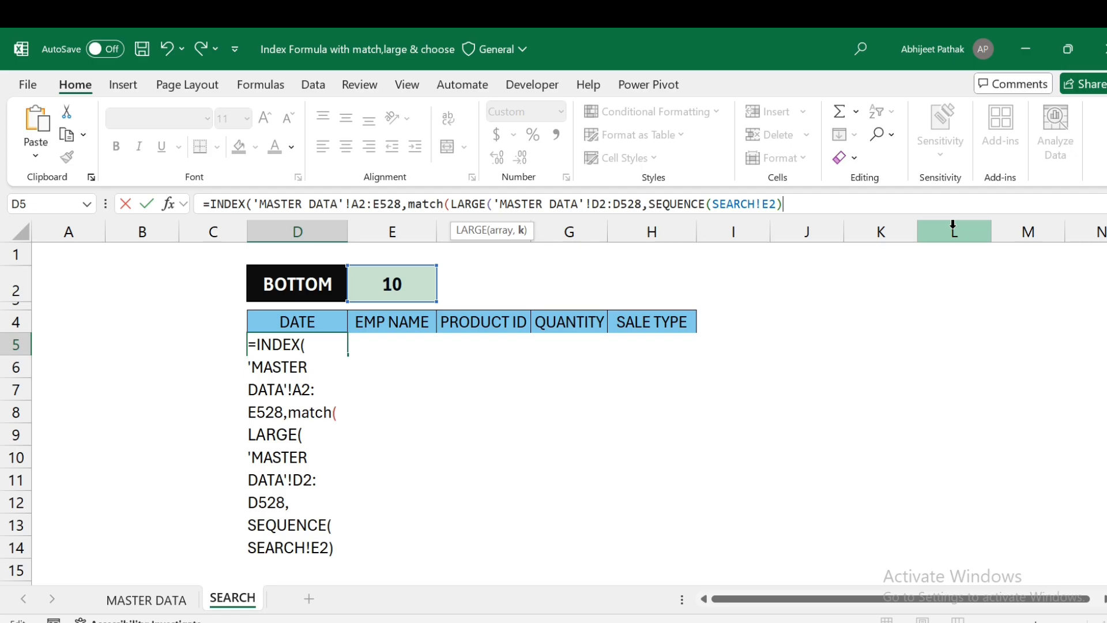
{"action": "type", "text": "),"}
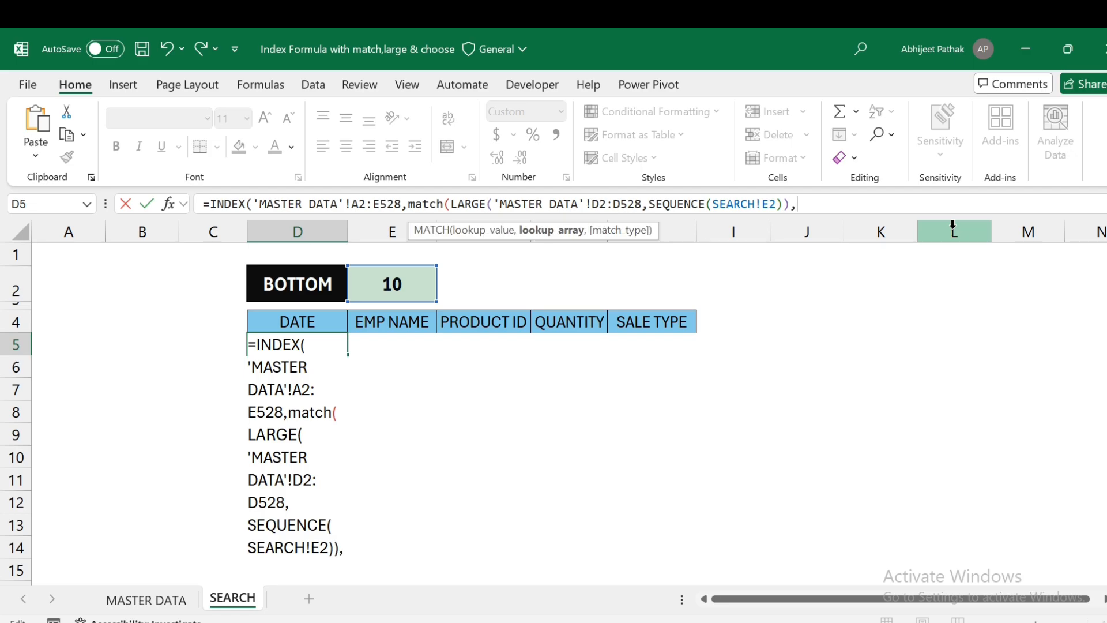
Give MATCH the quantity range 'MASTER DATA'!D2:D528 as lookup array, set match type 0 and close the function
{"action": "left_click", "coordinate": [171, 603]}
{"action": "left_click", "coordinate": [370, 333]}
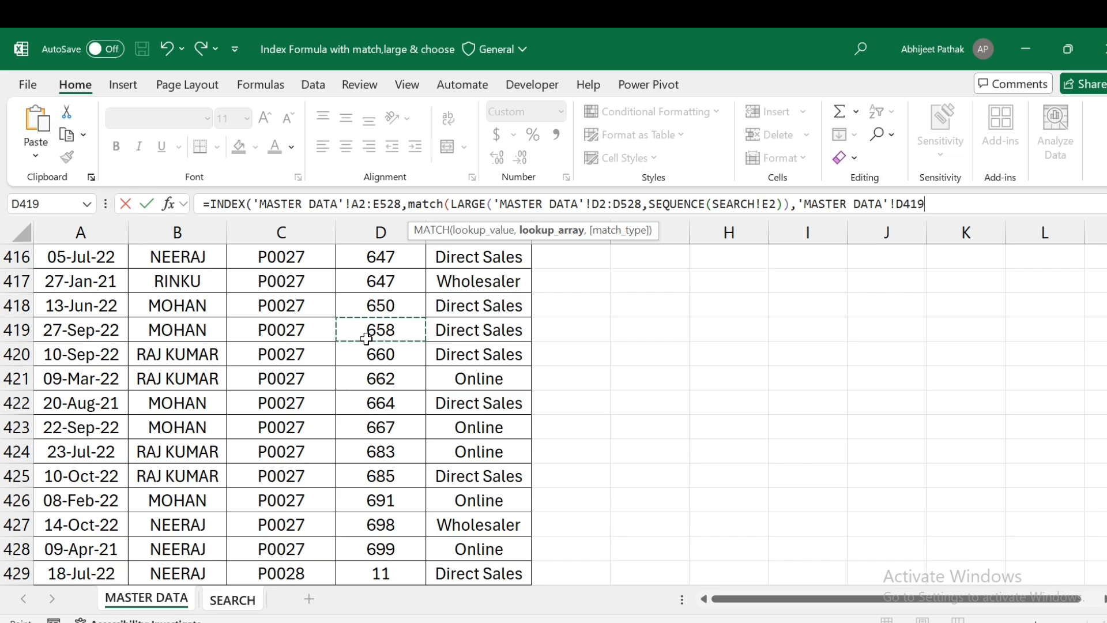
{"action": "key", "text": "ctrl+Up"}
{"action": "key", "text": "Down"}
{"action": "key", "text": "ctrl+shift+Down"}
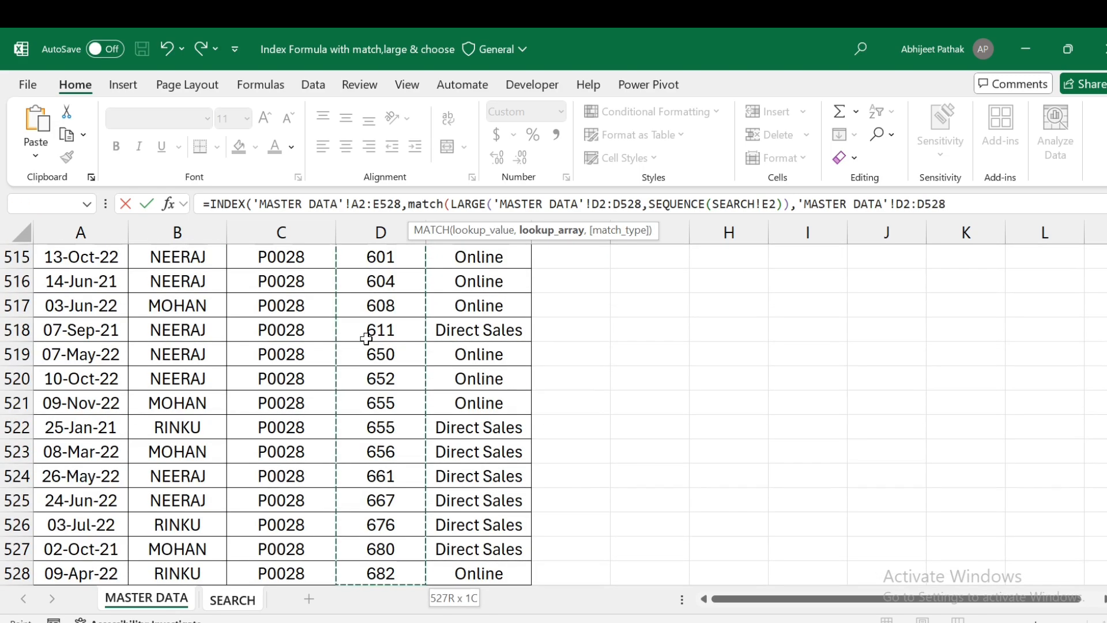
{"action": "scroll", "coordinate": [807, 346], "scroll_direction": "up", "scroll_amount": 20}
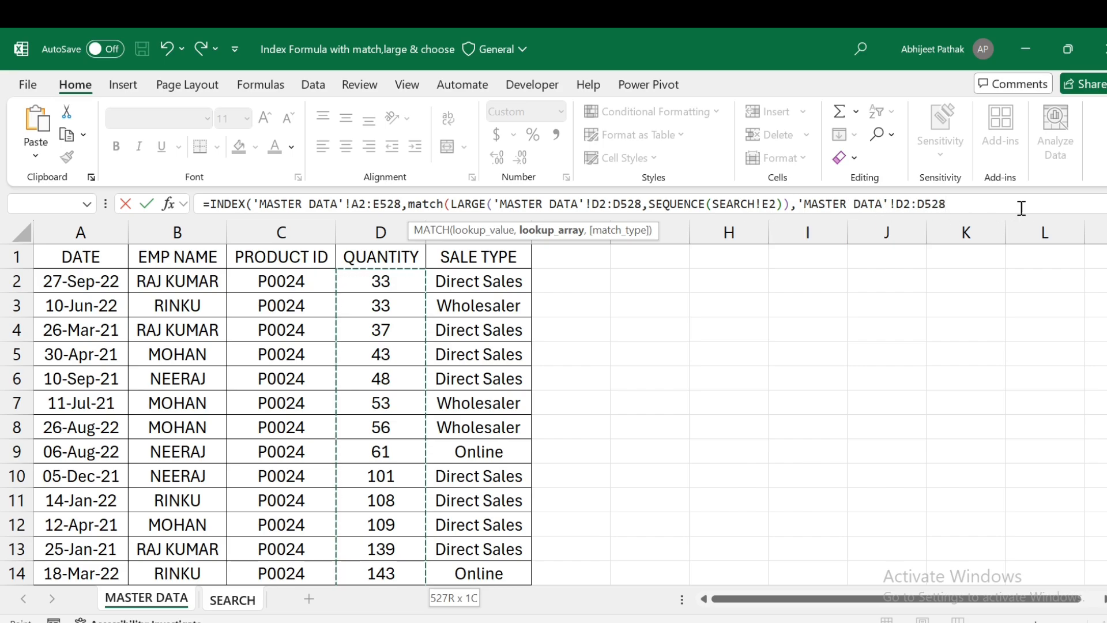
{"action": "type", "text": ",0)"}
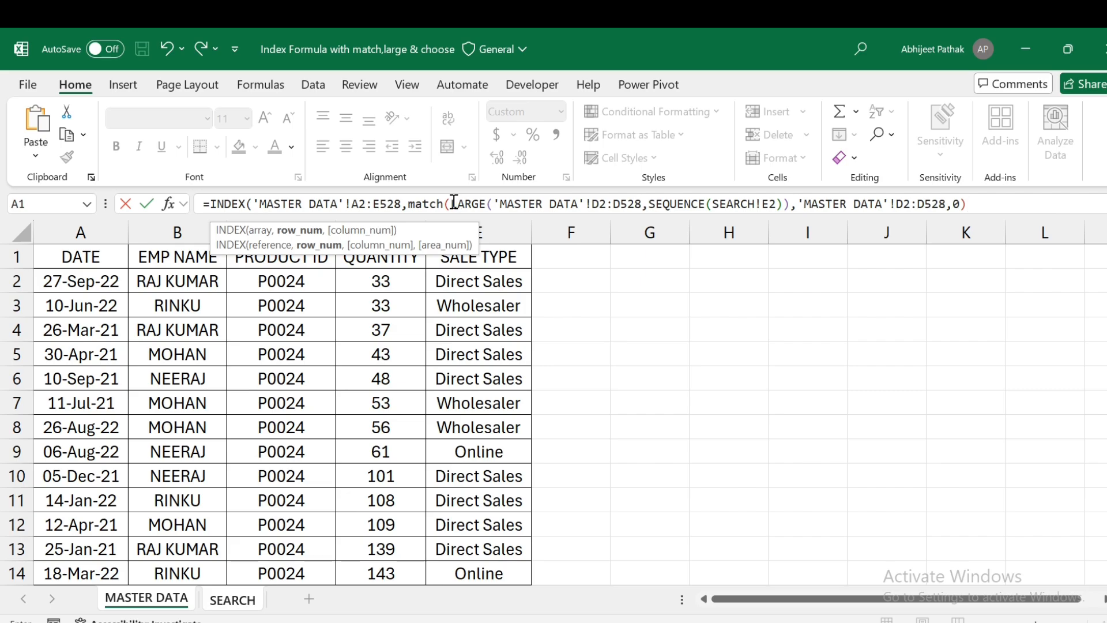
Evaluate the LARGE portion of the formula in place to inspect its values, and restore the original expression
{"action": "left_click_drag", "start_coordinate": [453, 203], "coordinate": [790, 219]}
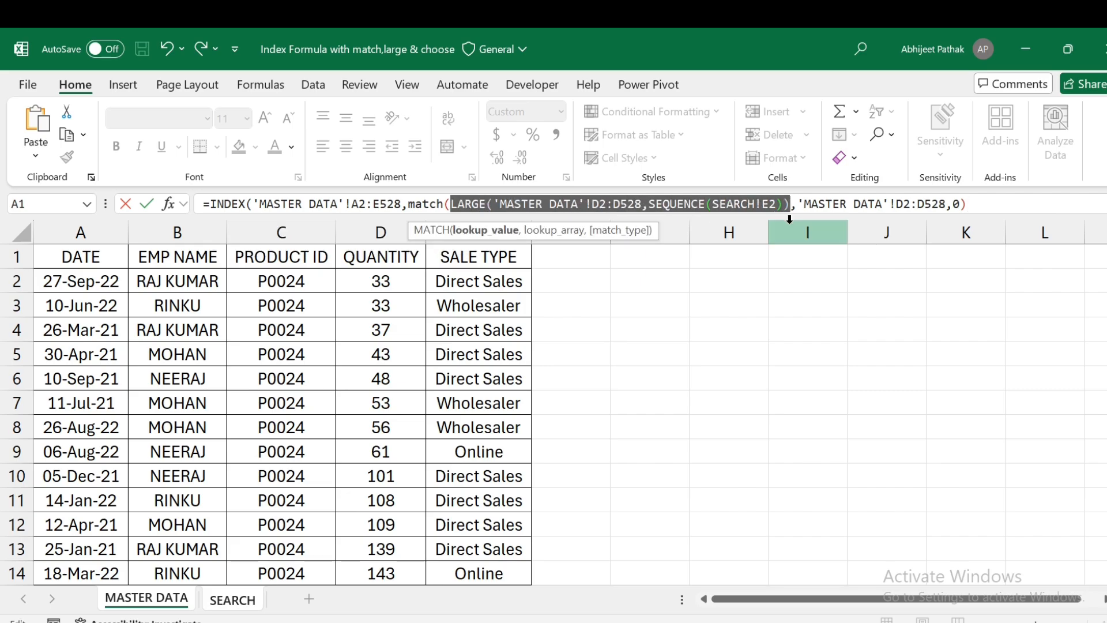
{"action": "key", "text": "F9"}
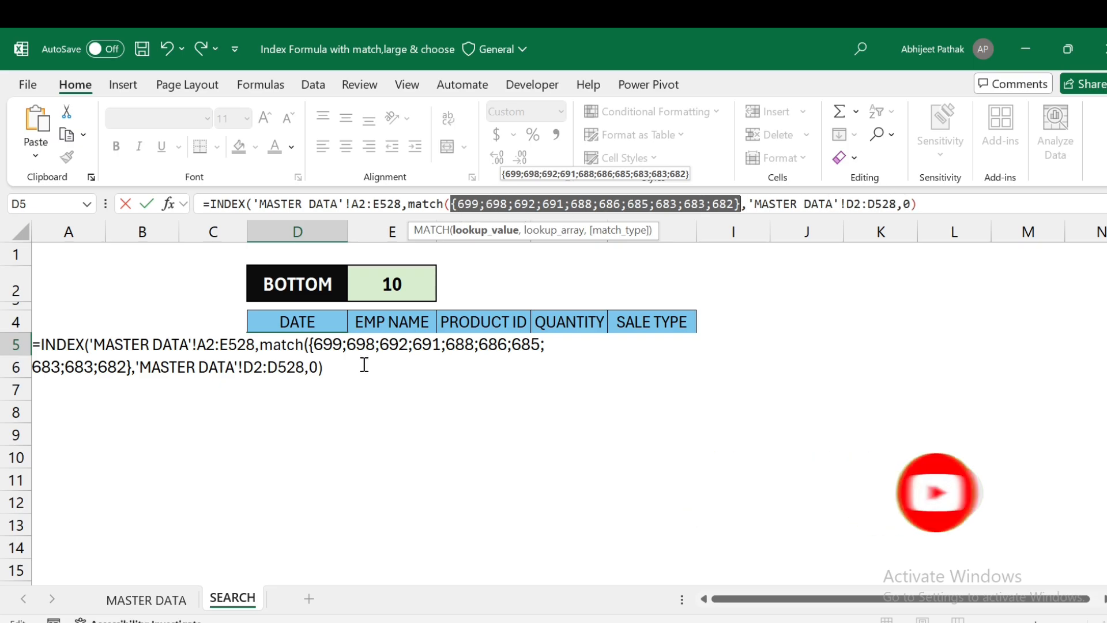
{"action": "key", "text": "ctrl+z"}
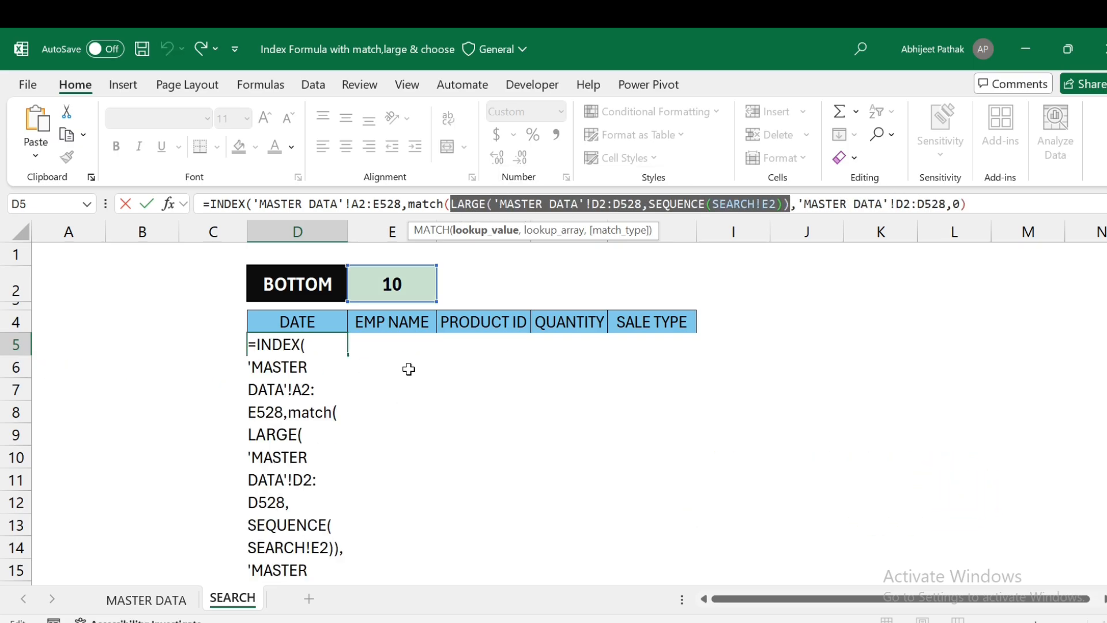
Add SEQUENCE(1,5) as the column argument of INDEX and commit the formula in D5
{"action": "left_click", "coordinate": [1005, 203]}
{"action": "type", "text": ","}
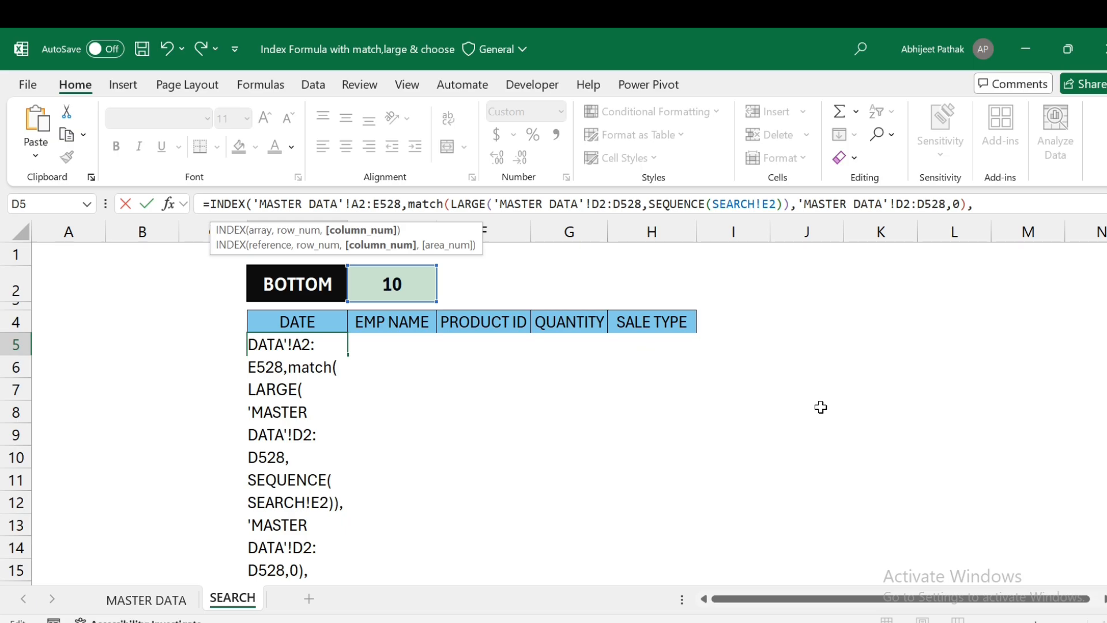
{"action": "type", "text": "seq"}
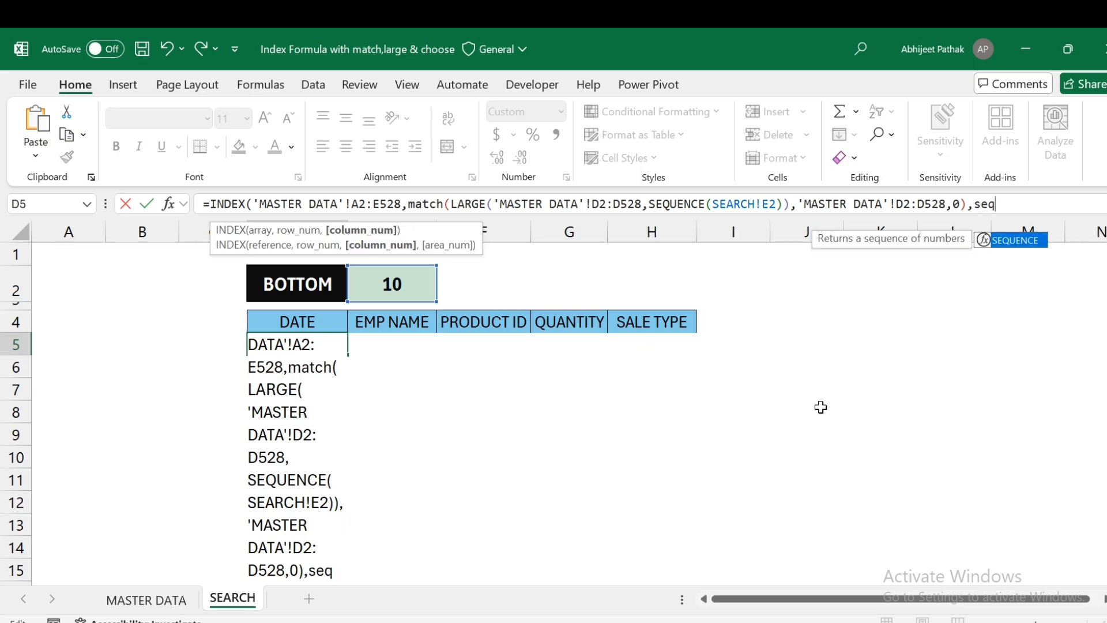
{"action": "key", "text": "Tab"}
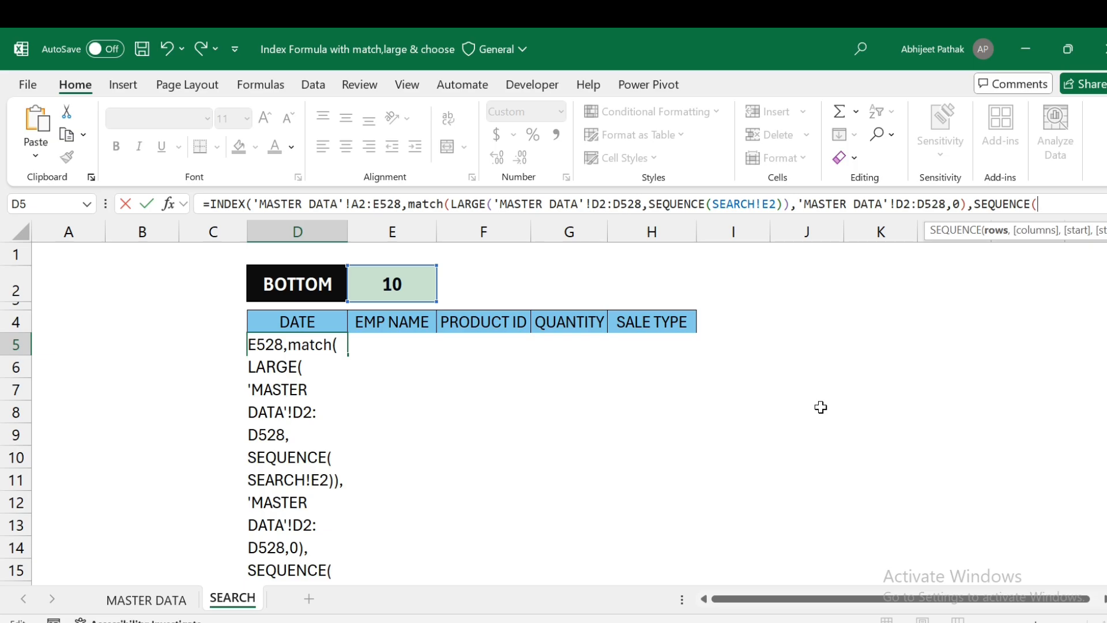
{"action": "type", "text": "1,"}
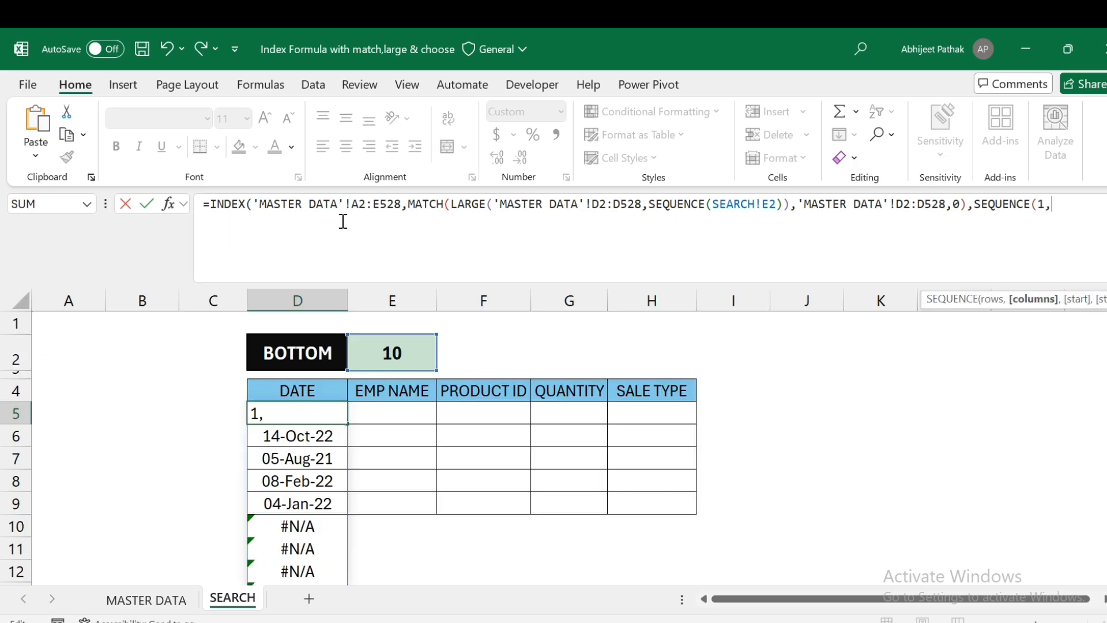
{"action": "type", "text": "5)"}
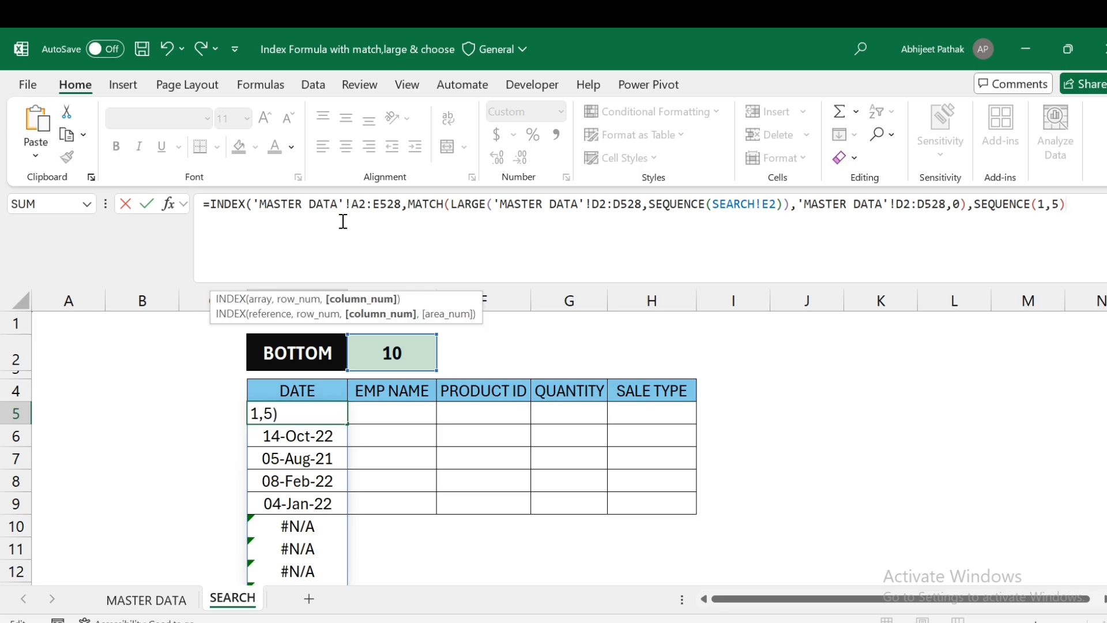
{"action": "type", "text": ")"}
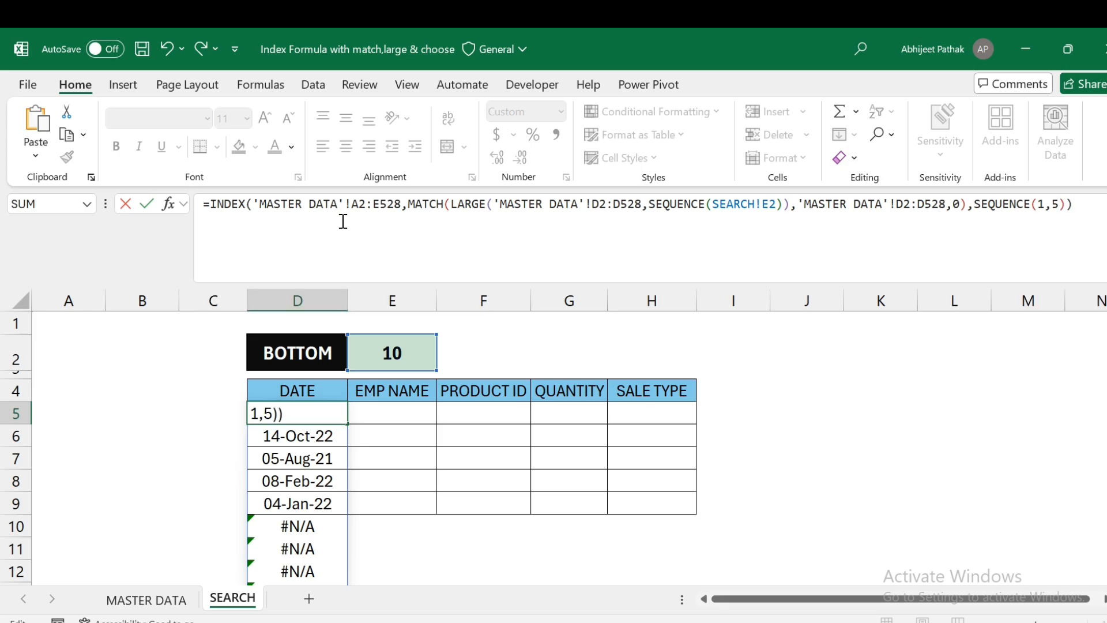
{"action": "key", "text": "Return"}
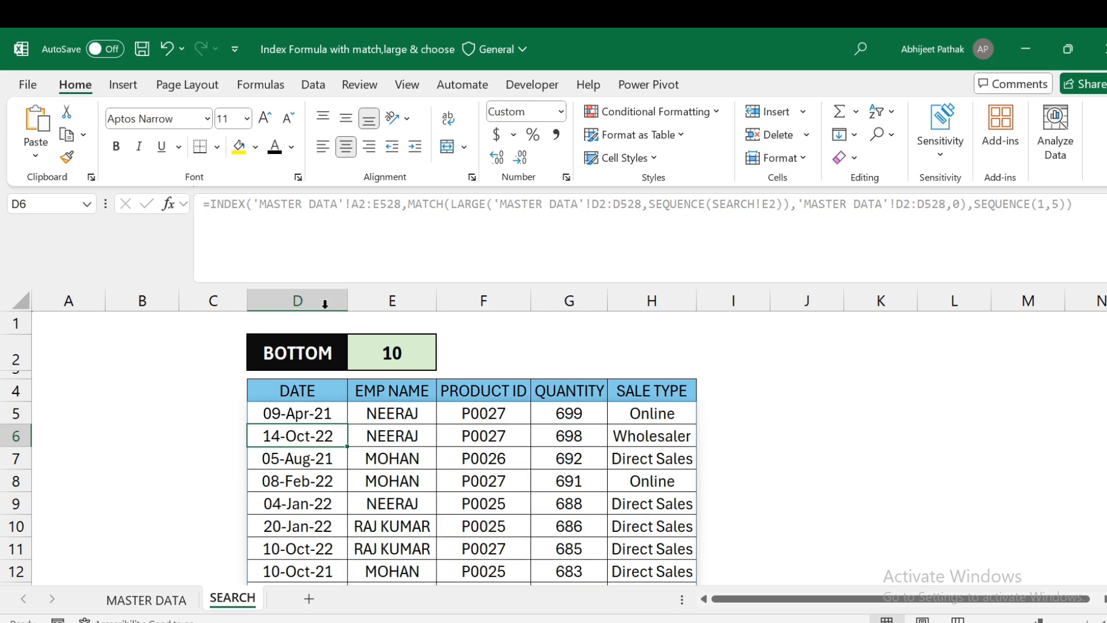
Set the record count in E2 to 5
{"action": "scroll", "coordinate": [384, 429], "scroll_direction": "down", "scroll_amount": 2}
{"action": "scroll", "coordinate": [384, 430], "scroll_direction": "up", "scroll_amount": 2}
{"action": "left_click", "coordinate": [384, 351]}
{"action": "left_click", "coordinate": [443, 362]}
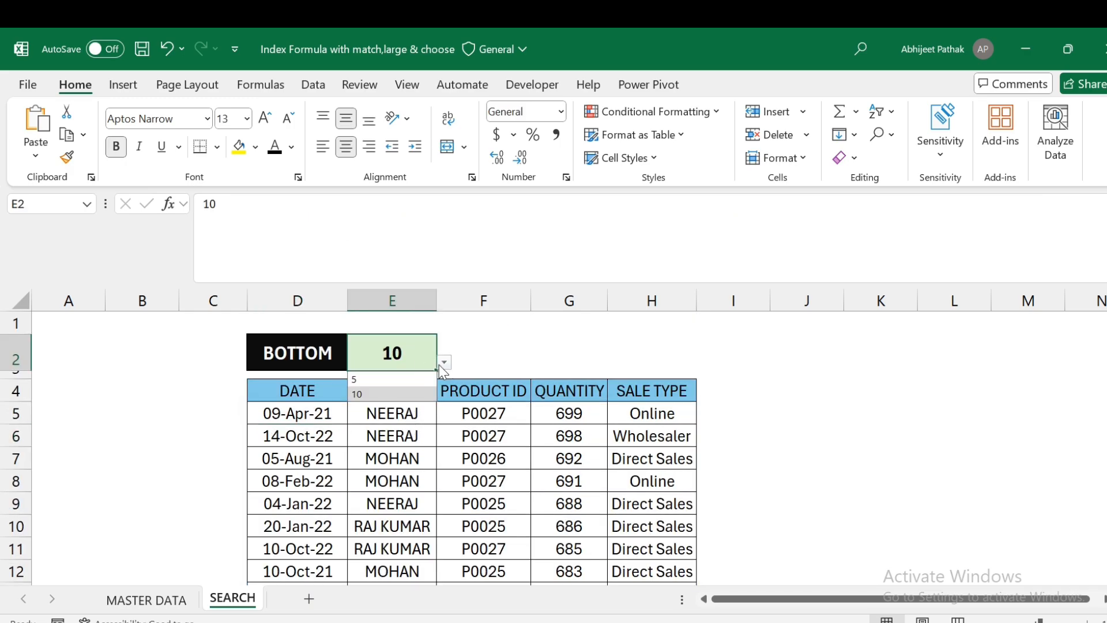
{"action": "left_click", "coordinate": [386, 380]}
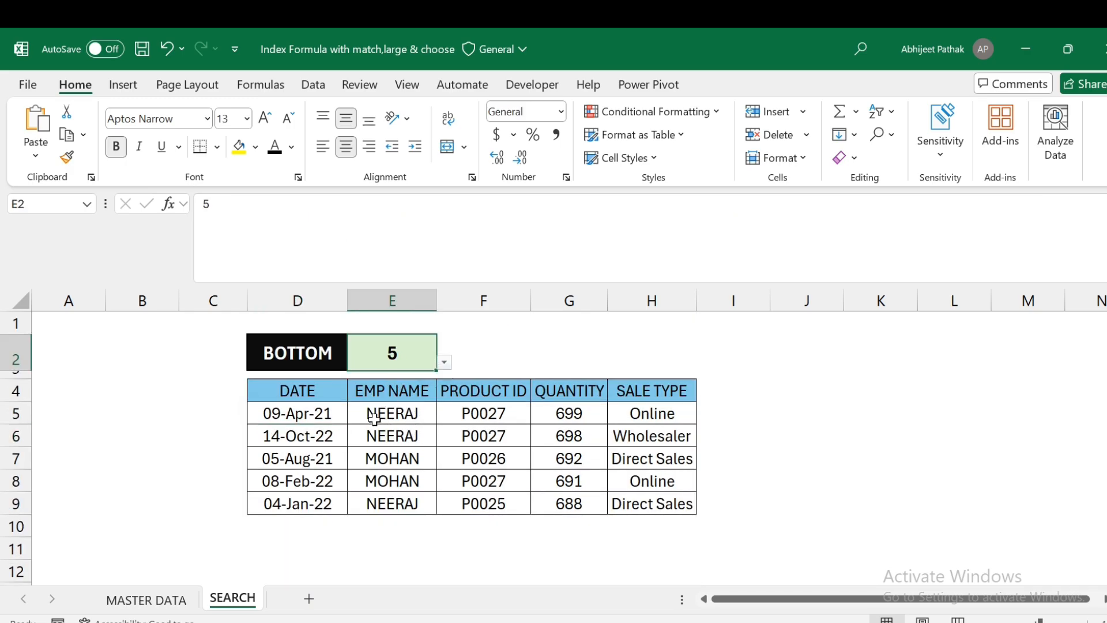
Switch the D2 selector to TOP and back to BOTTOM to test whether the listed records respond
{"action": "left_click", "coordinate": [328, 354]}
{"action": "left_click", "coordinate": [355, 362]}
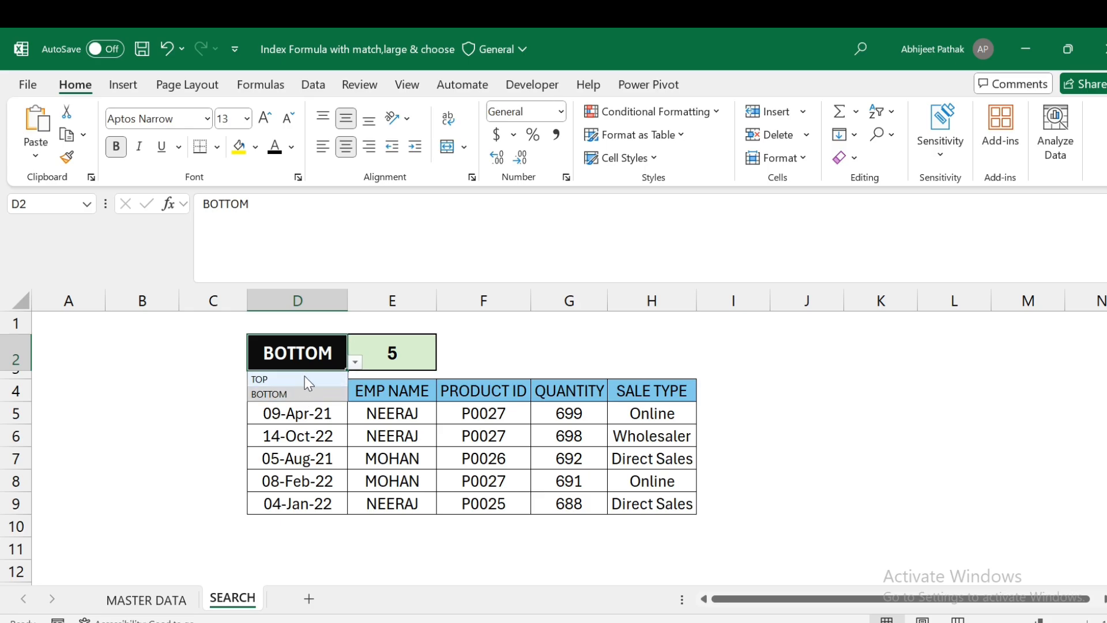
{"action": "left_click", "coordinate": [299, 379]}
{"action": "left_click", "coordinate": [355, 362]}
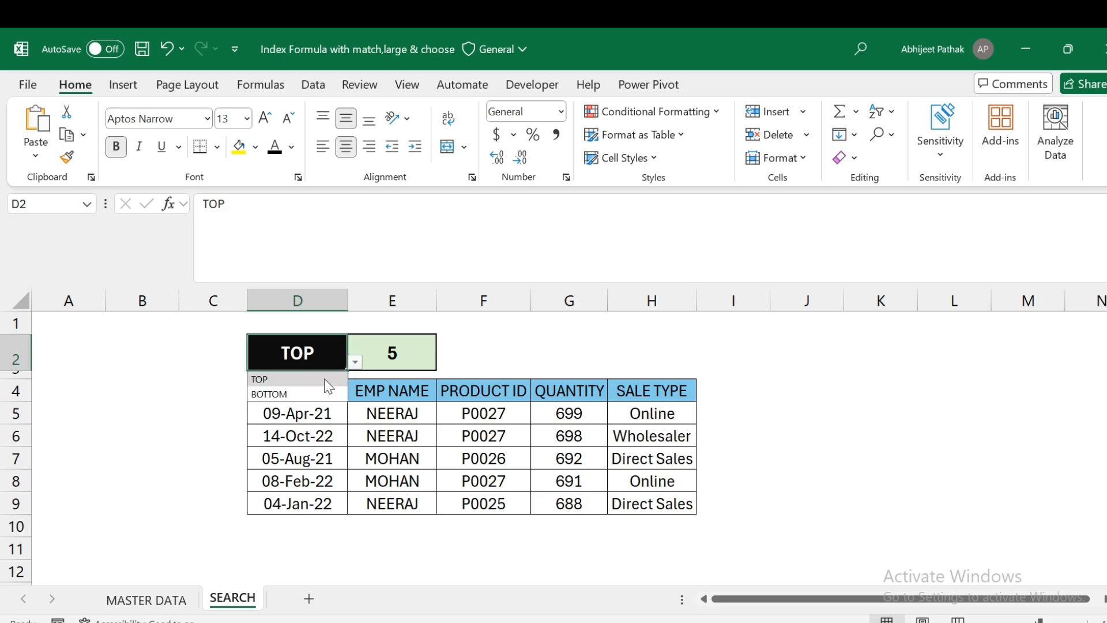
{"action": "left_click", "coordinate": [300, 394]}
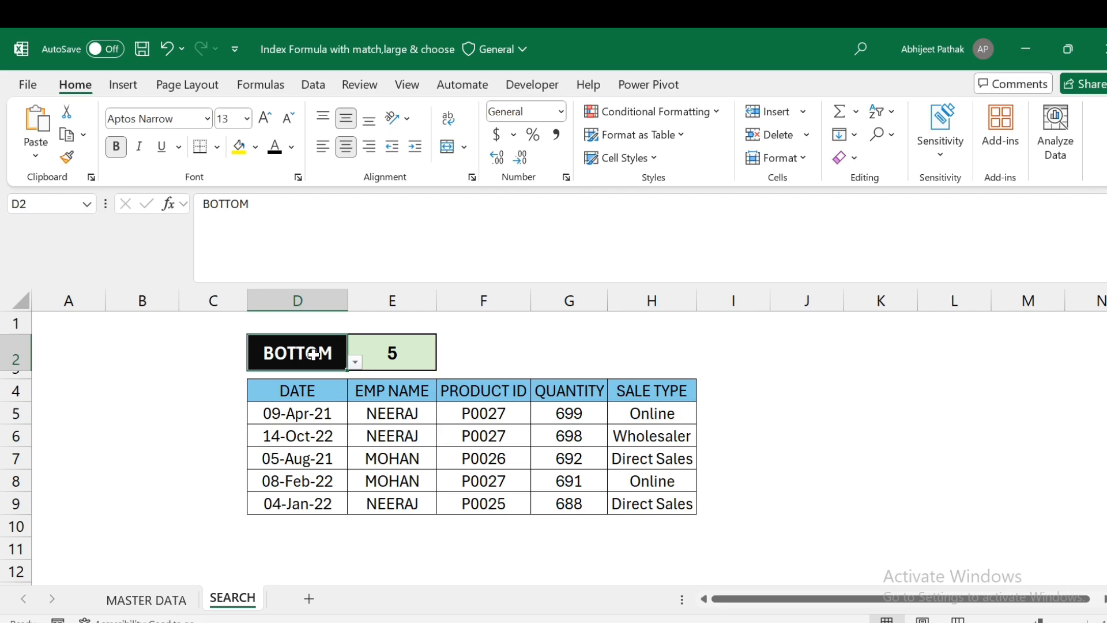
{"action": "left_click", "coordinate": [309, 418]}
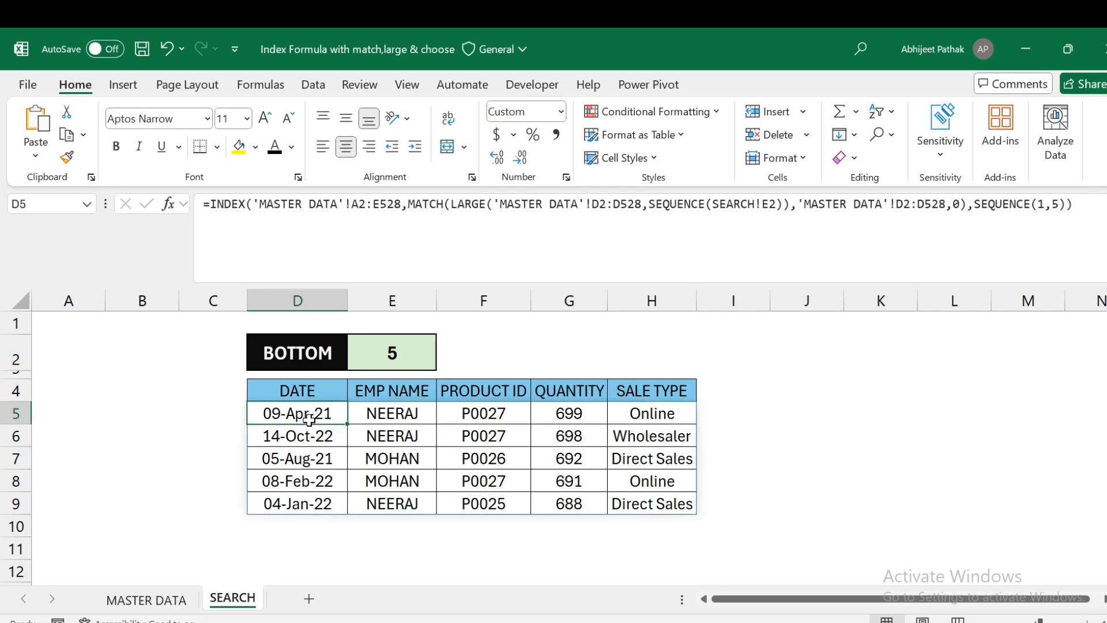
Enter the helper formula =IF(D2="top",1,2) in cell F2
{"action": "left_click", "coordinate": [464, 353]}
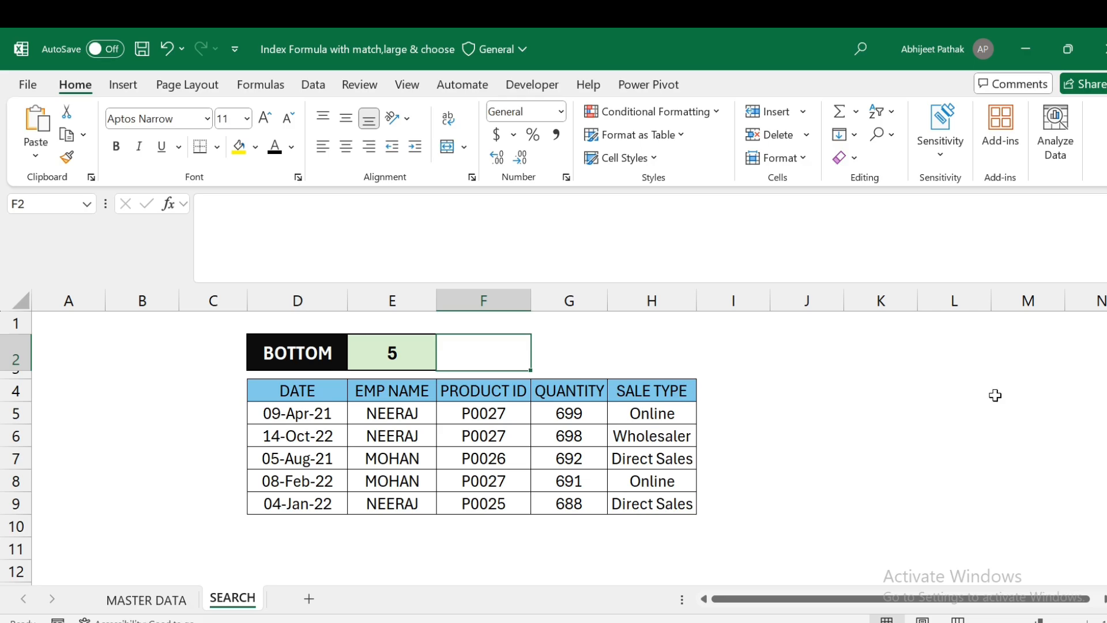
{"action": "type", "text": "=IF("}
{"action": "key", "text": "Left"}
{"action": "key", "text": "Left"}
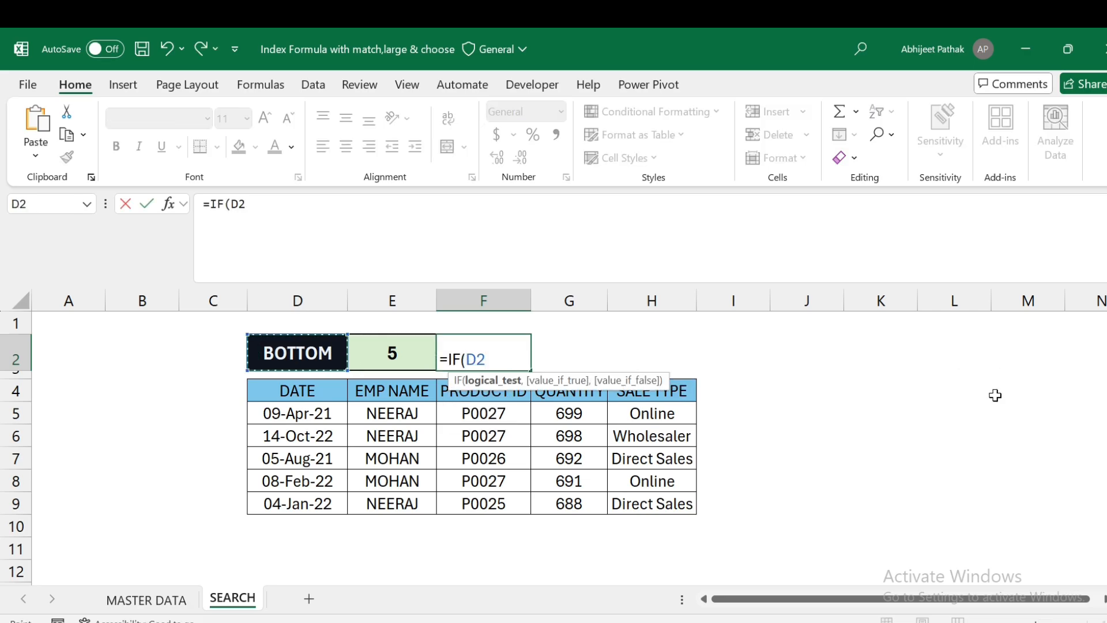
{"action": "type", "text": "=\"to"}
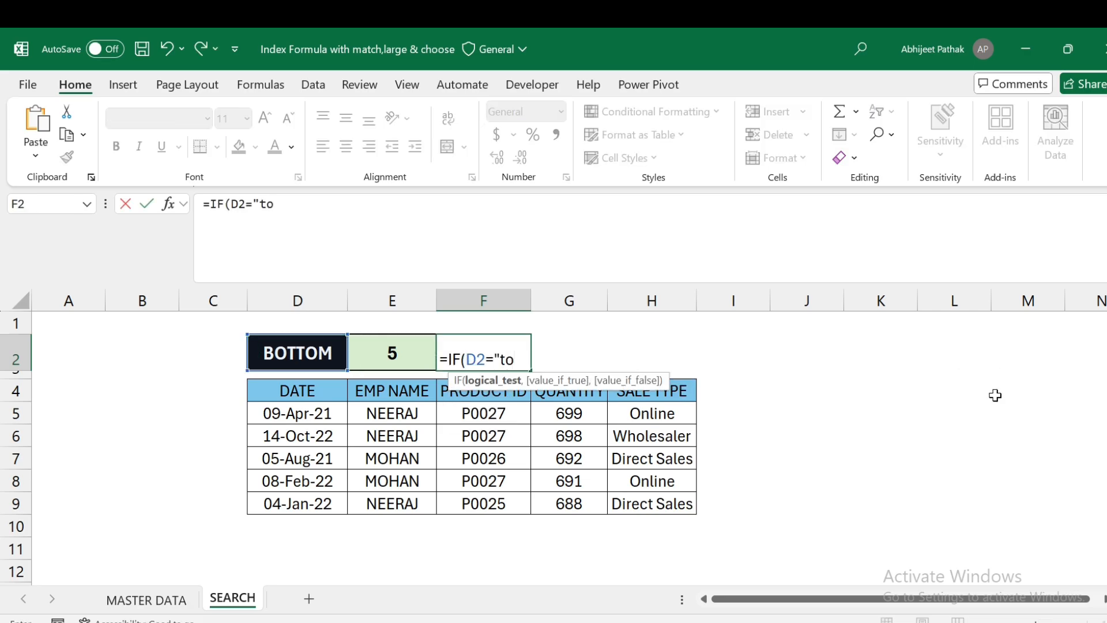
{"action": "type", "text": "p\",1,2"}
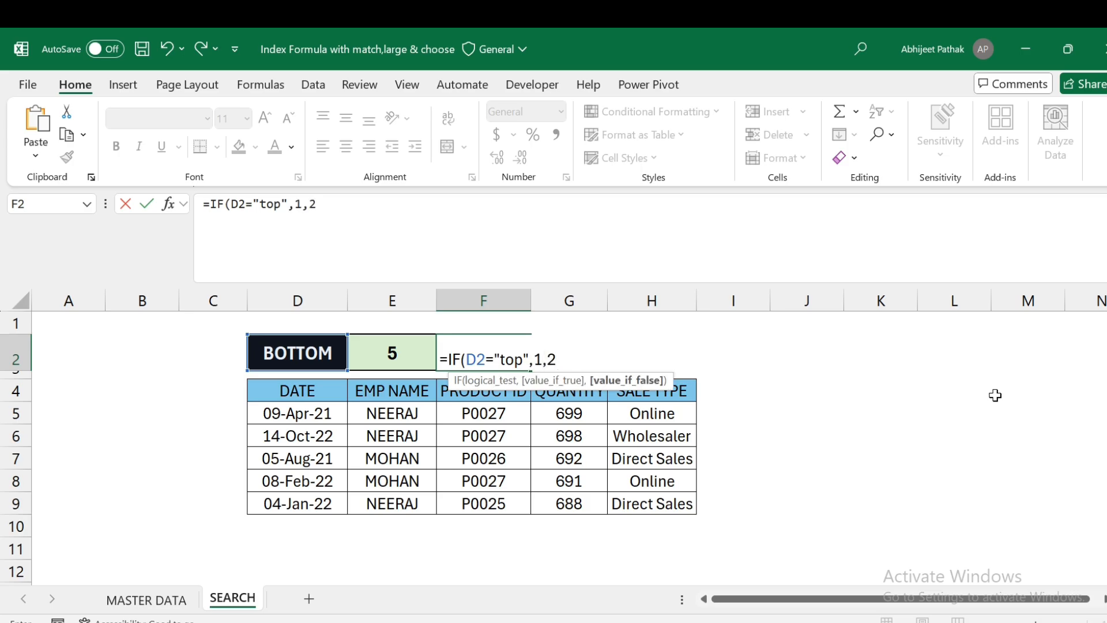
{"action": "type", "text": ")"}
{"action": "key", "text": "Return"}
{"action": "left_click", "coordinate": [484, 354]}
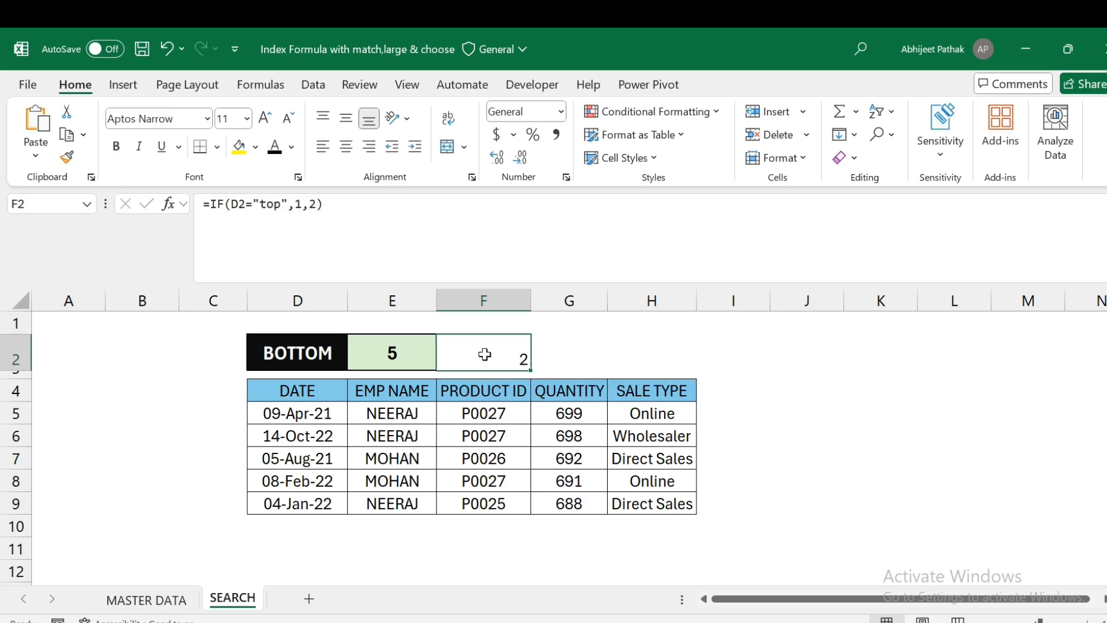
Set the D2 selector to TOP and check the helper formula in F2
{"action": "left_click", "coordinate": [325, 361]}
{"action": "left_click", "coordinate": [354, 362]}
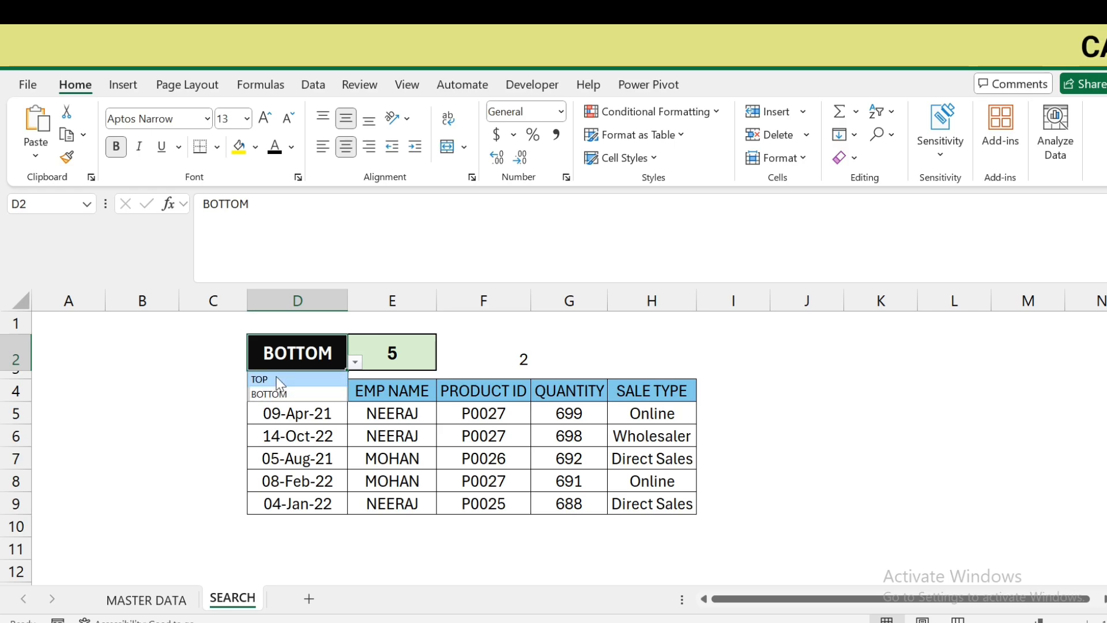
{"action": "left_click", "coordinate": [279, 379]}
{"action": "left_click", "coordinate": [513, 355]}
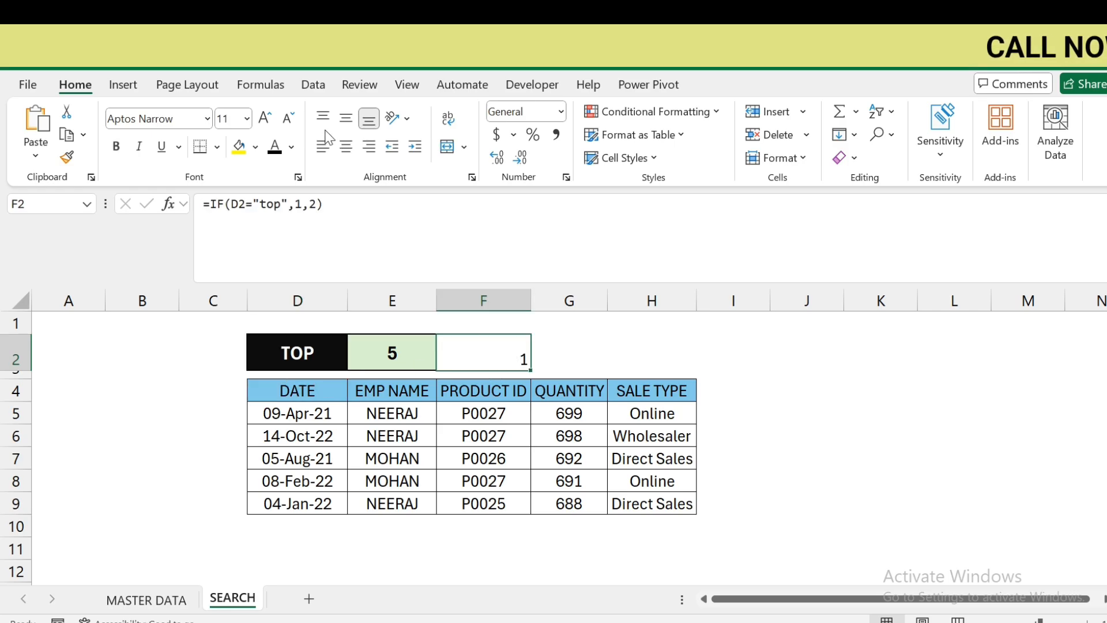
{"action": "left_click", "coordinate": [291, 146]}
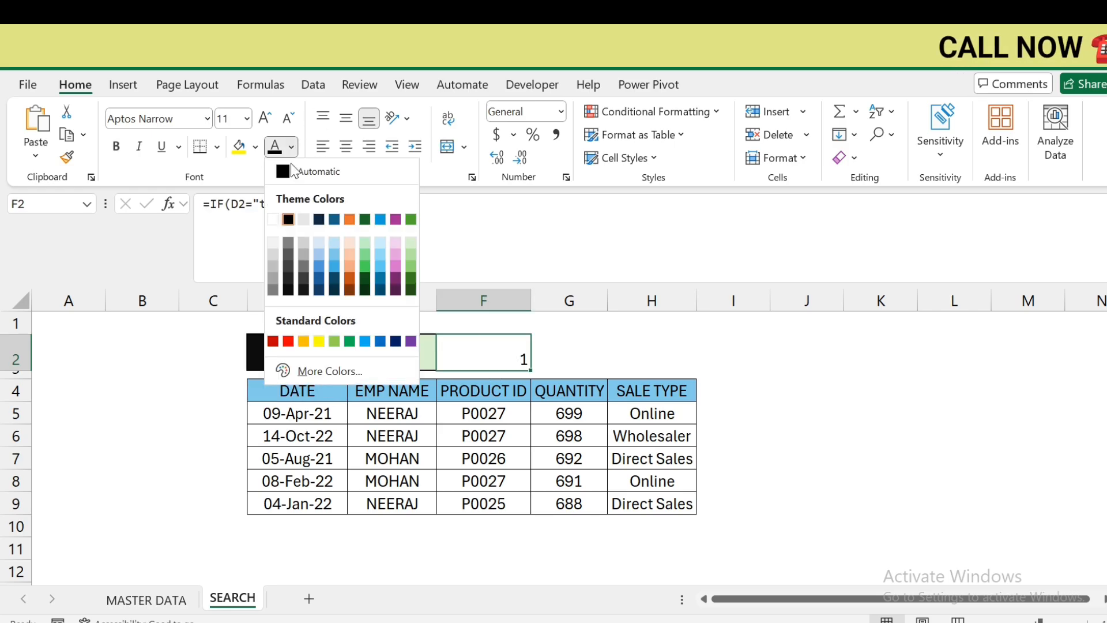
{"action": "left_click", "coordinate": [765, 345]}
Copy the whole INDEX expression from the D5 formula, leaving out the equals sign
{"action": "left_click", "coordinate": [287, 417]}
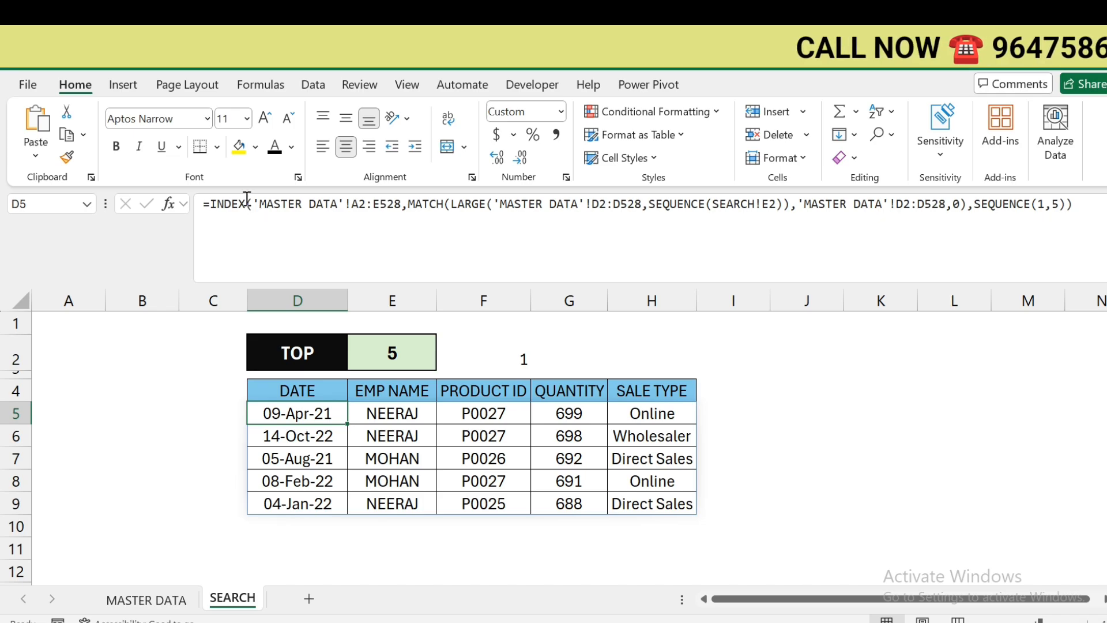
{"action": "left_click", "coordinate": [212, 204]}
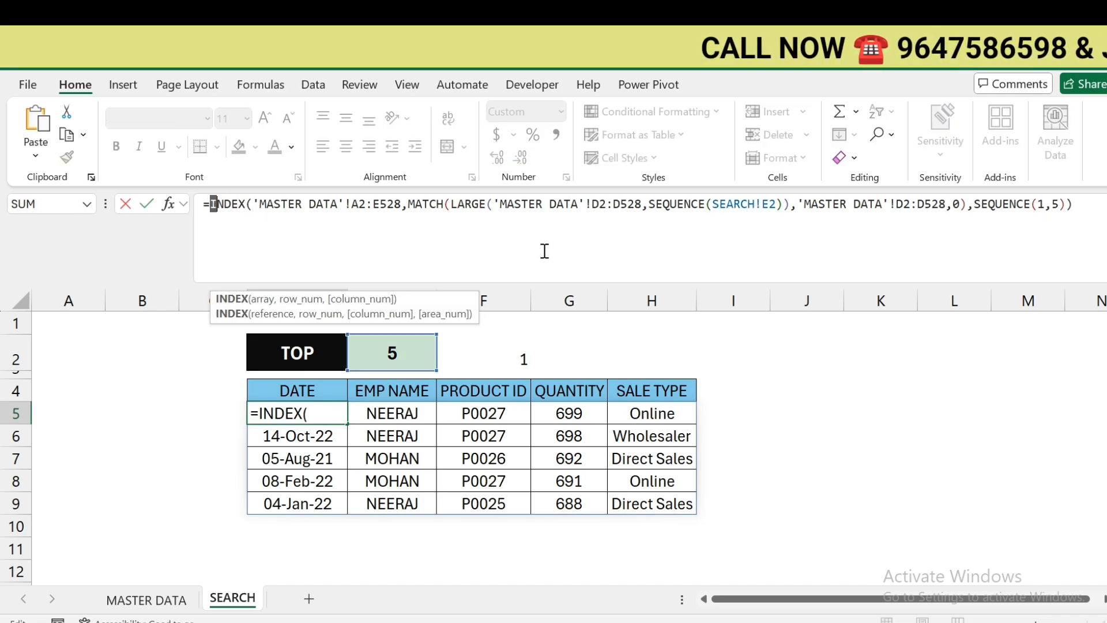
{"action": "key", "text": "shift+Right"}
{"action": "key", "text": "shift+Right"}
{"action": "key", "text": "shift+Right"}
{"action": "key", "text": "shift+Right"}
{"action": "key", "text": "shift+Right"}
{"action": "key", "text": "shift+Right"}
{"action": "key", "text": "shift+Right"}
{"action": "key", "text": "shift+Right"}
{"action": "key", "text": "shift+Right"}
{"action": "key", "text": "shift+Right"}
{"action": "key", "text": "shift+Right"}
{"action": "key", "text": "shift+Right"}
{"action": "key", "text": "shift+Right"}
{"action": "key", "text": "shift+Right"}
{"action": "key", "text": "shift+Right"}
{"action": "key", "text": "shift+Right"}
{"action": "key", "text": "shift+Right"}
{"action": "key", "text": "shift+Right"}
{"action": "key", "text": "shift+Right"}
{"action": "key", "text": "shift+Right"}
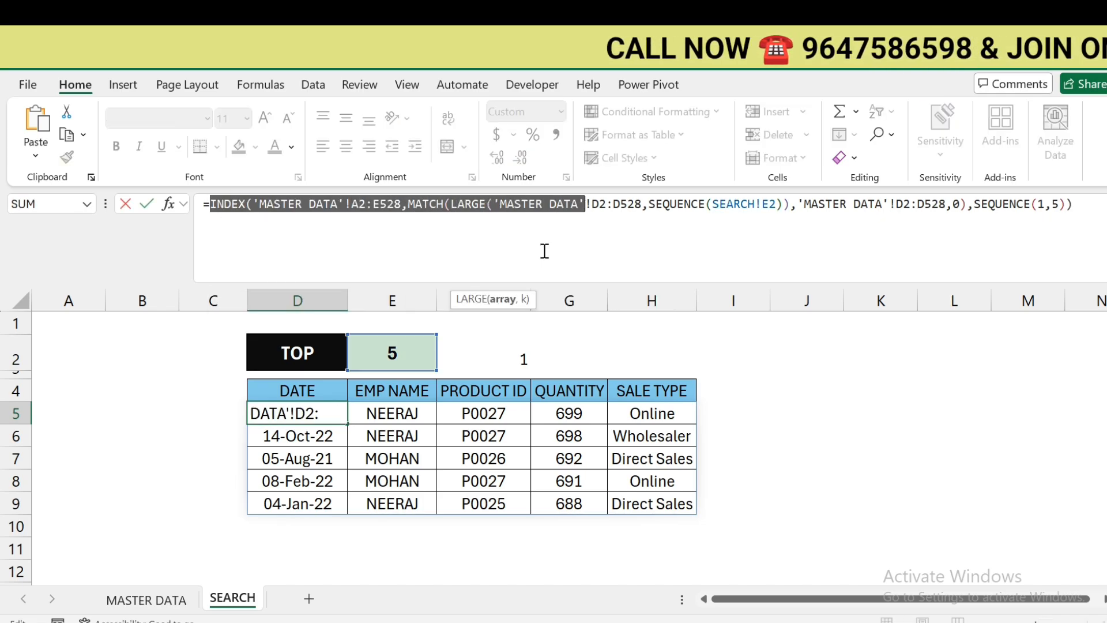
{"action": "key", "text": "shift+Right"}
{"action": "key", "text": "shift+Right"}
{"action": "key", "text": "shift+Right"}
{"action": "key", "text": "shift+Right"}
{"action": "key", "text": "shift+Right"}
{"action": "key", "text": "shift+Right"}
{"action": "key", "text": "shift+Right"}
{"action": "key", "text": "shift+Right"}
{"action": "key", "text": "shift+Right"}
{"action": "key", "text": "shift+Right"}
{"action": "key", "text": "shift+Right"}
{"action": "key", "text": "shift+Right"}
{"action": "key", "text": "shift+Right"}
{"action": "key", "text": "shift+Right"}
{"action": "key", "text": "shift+Right"}
{"action": "key", "text": "shift+Right"}
{"action": "key", "text": "shift+Right"}
{"action": "key", "text": "shift+Right"}
{"action": "key", "text": "shift+Right"}
{"action": "key", "text": "shift+Right"}
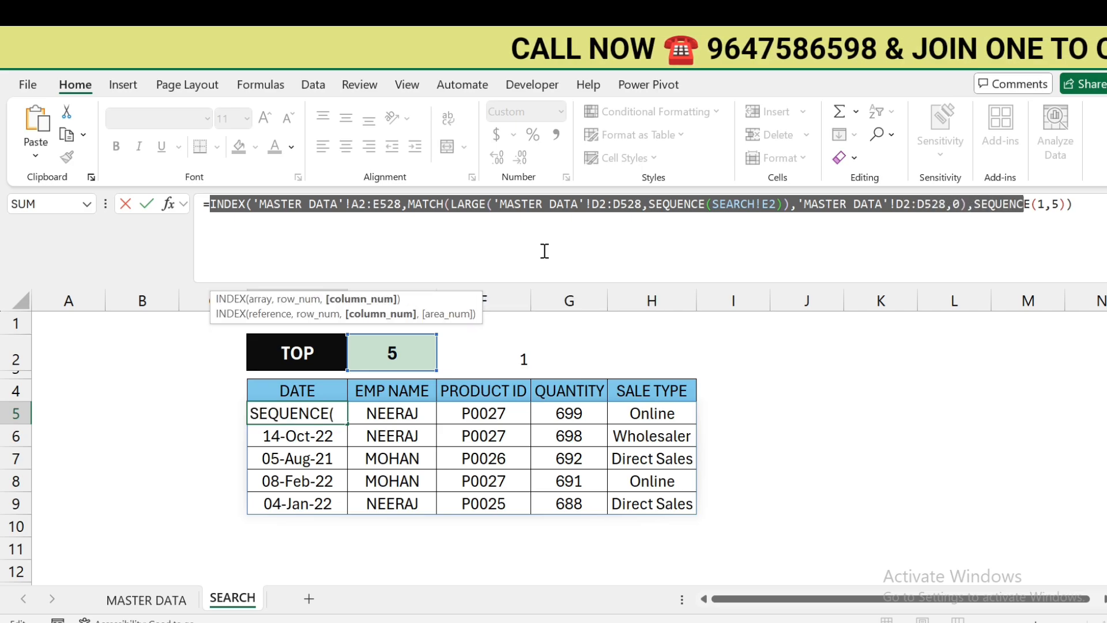
{"action": "key", "text": "shift+Right"}
{"action": "key", "text": "shift+Right"}
{"action": "key", "text": "shift+Right"}
{"action": "key", "text": "shift+Right"}
{"action": "key", "text": "shift+Right"}
{"action": "key", "text": "shift+Right"}
{"action": "key", "text": "shift+Right"}
{"action": "key", "text": "ctrl+c"}
Wrap the D5 formula's INDEX expression in a CHOOSE function that uses F2 as the index number
{"action": "key", "text": "Home"}
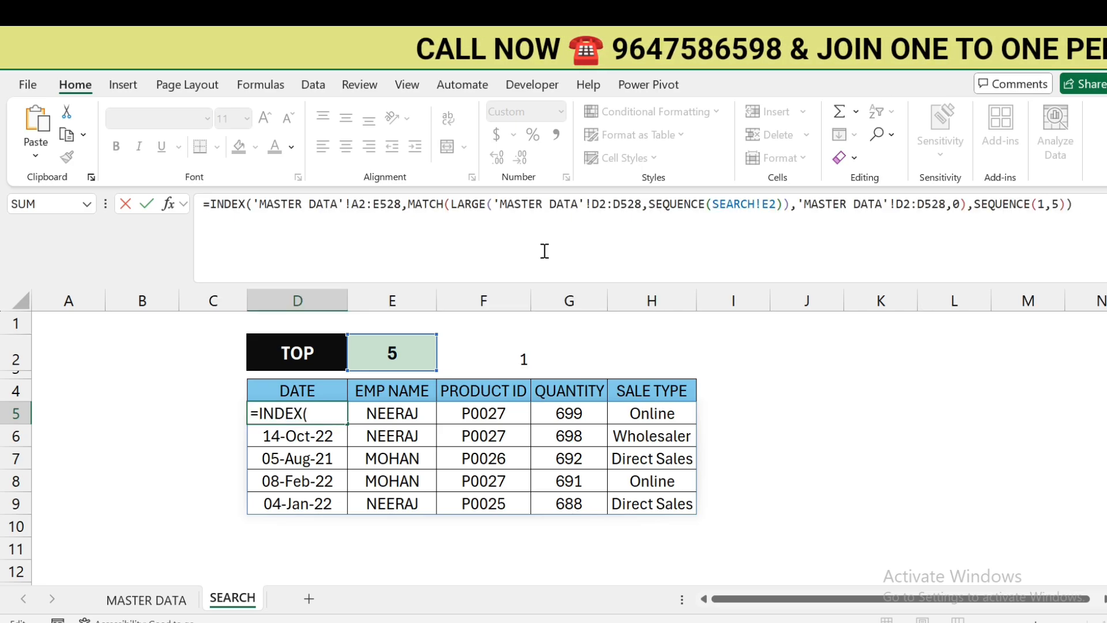
{"action": "type", "text": "ch"}
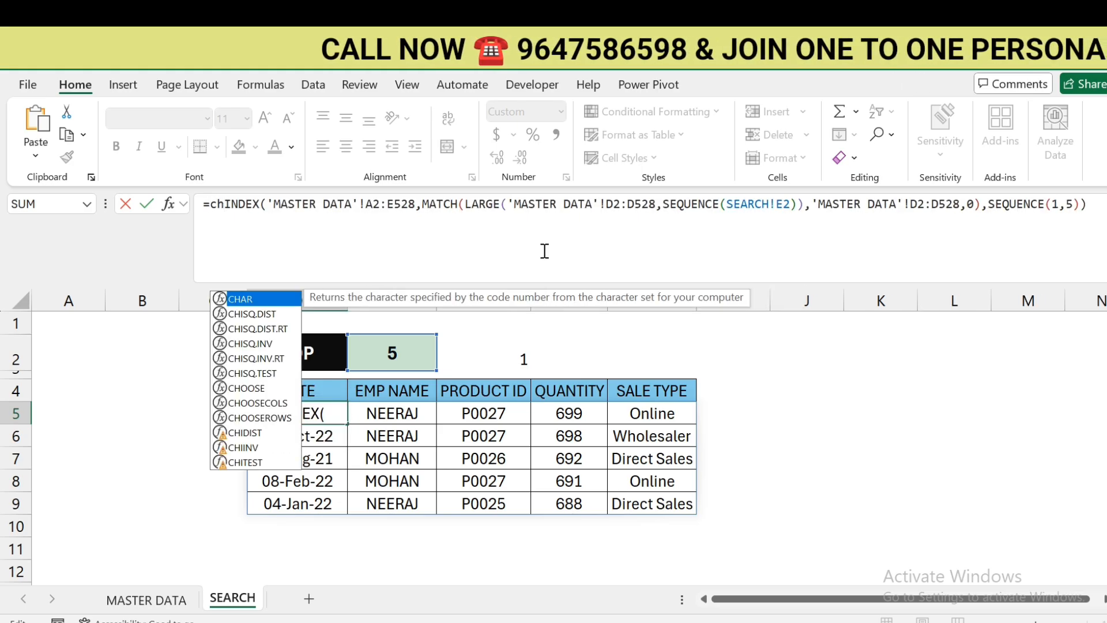
{"action": "type", "text": "o"}
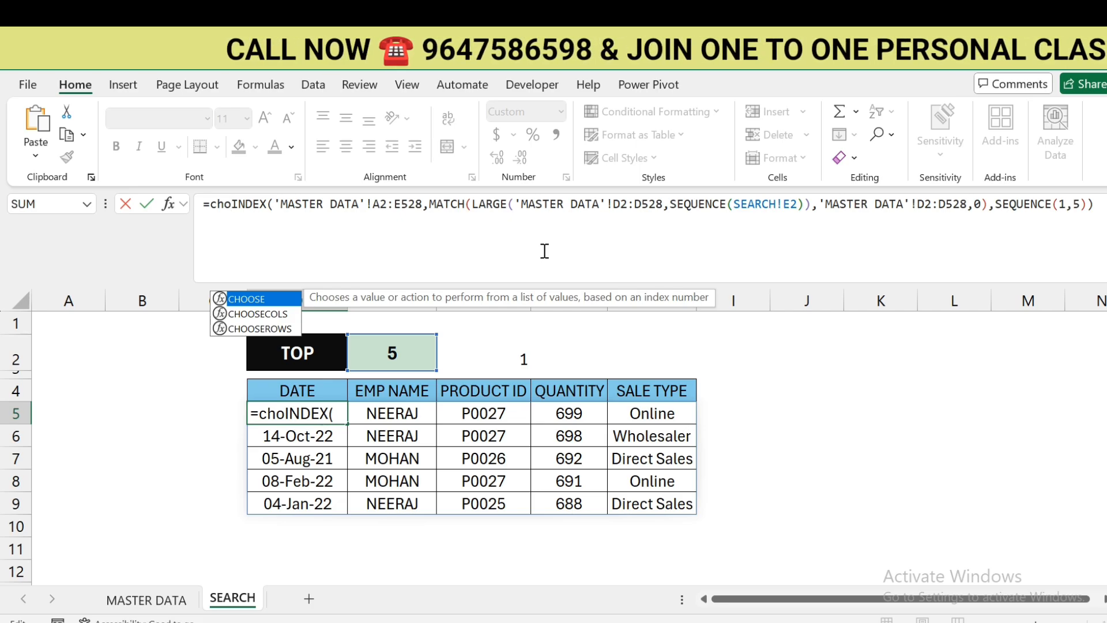
{"action": "key", "text": "Tab"}
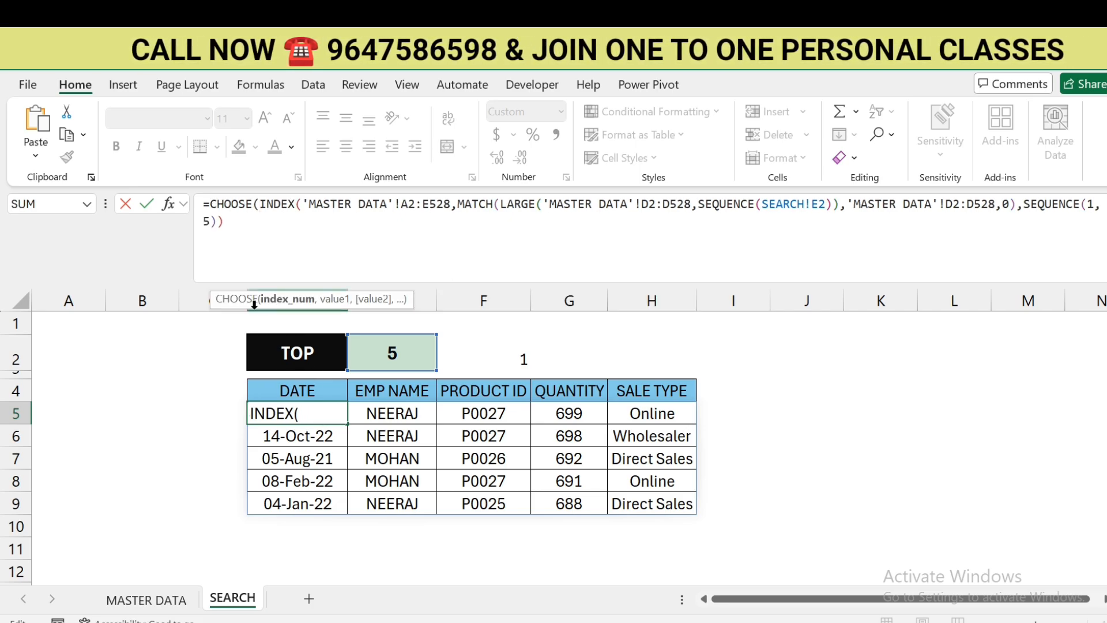
{"action": "left_click", "coordinate": [509, 357]}
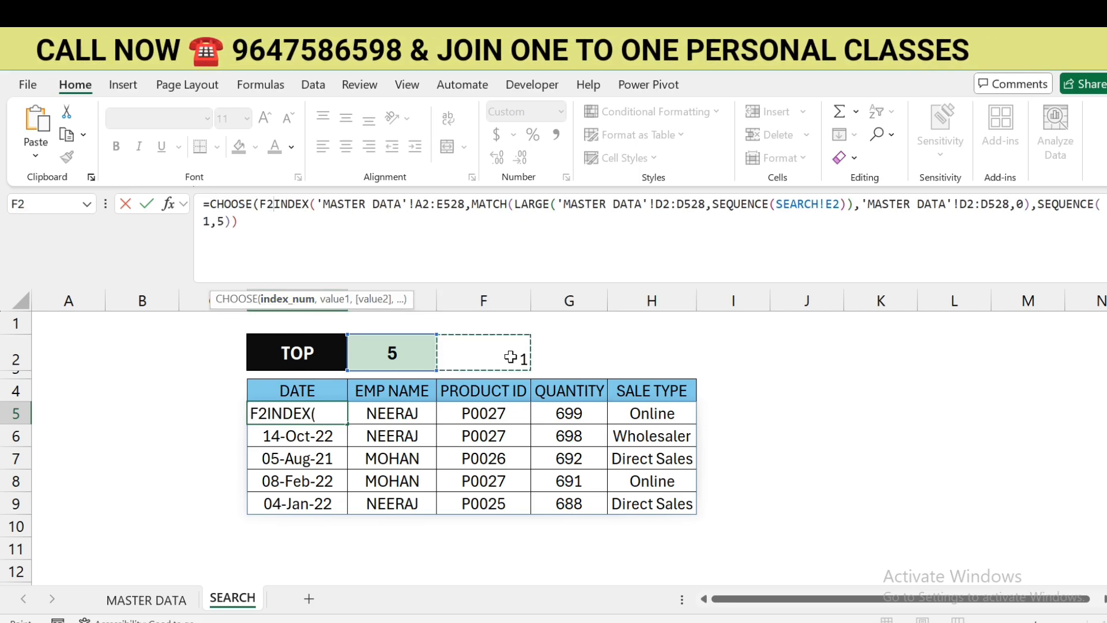
{"action": "type", "text": ","}
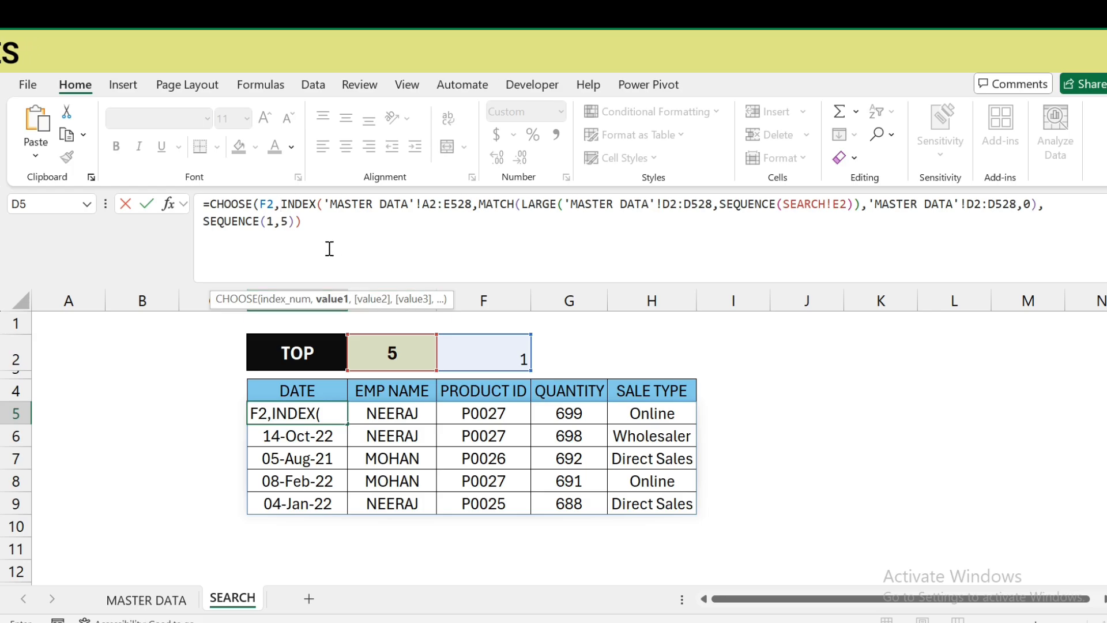
Add the copied INDEX expression as the second value of the CHOOSE function in D5
{"action": "left_click", "coordinate": [311, 222]}
{"action": "type", "text": ","}
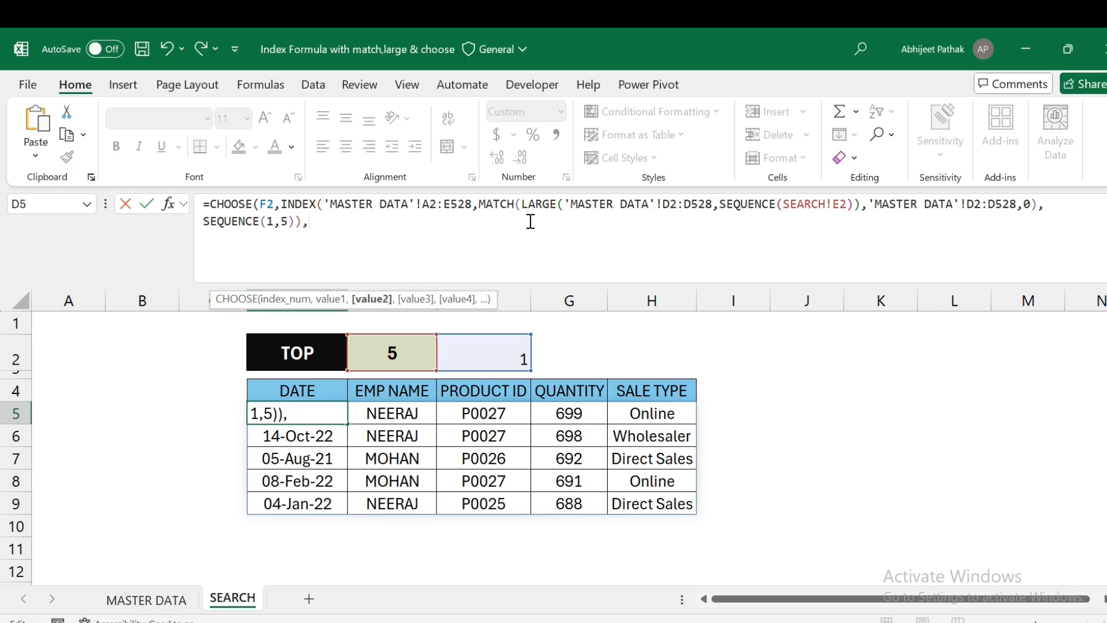
{"action": "key", "text": "ctrl+v"}
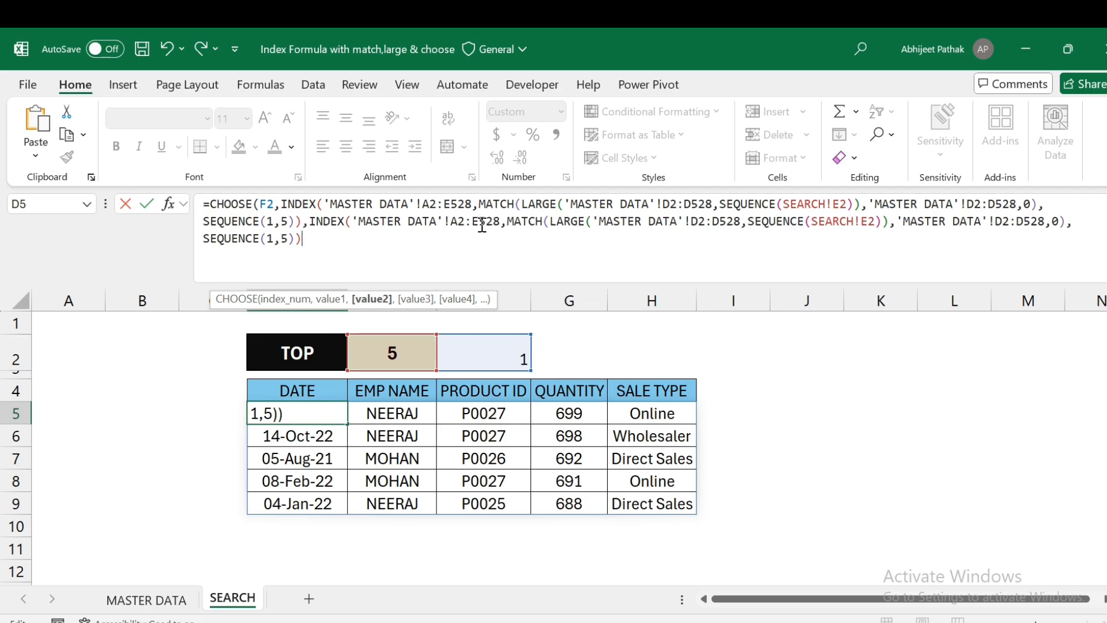
Replace LARGE with SMALL in the second INDEX expression and commit the D5 formula with its missing closing parenthesis
{"action": "left_click", "coordinate": [589, 221]}
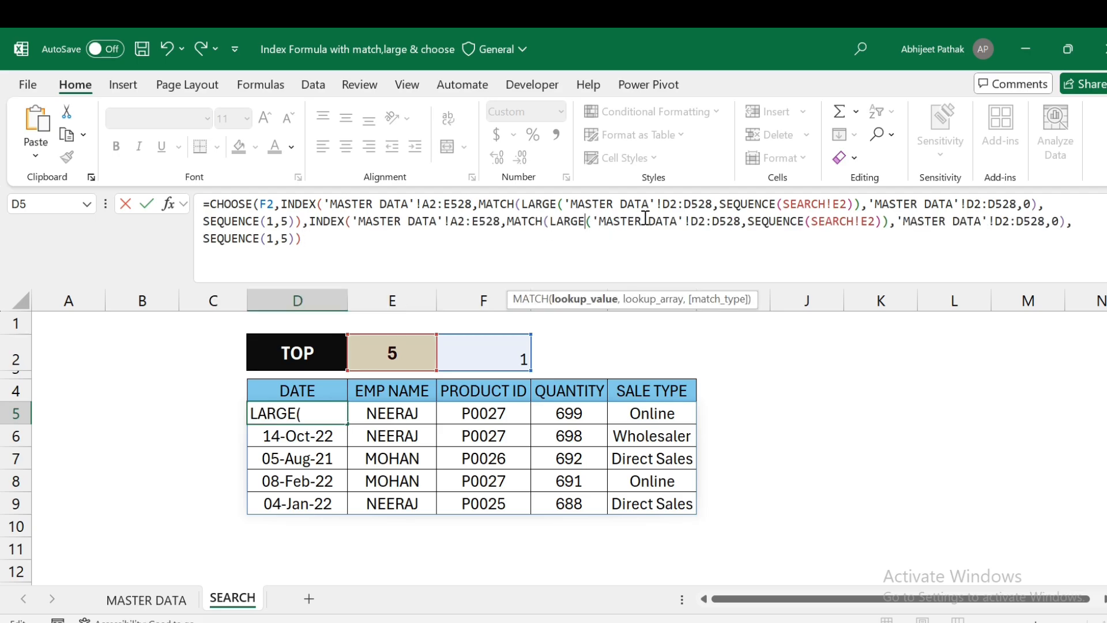
{"action": "key", "text": "BackSpace"}
{"action": "key", "text": "BackSpace"}
{"action": "key", "text": "BackSpace"}
{"action": "key", "text": "BackSpace"}
{"action": "key", "text": "BackSpace"}
{"action": "type", "text": "sma"}
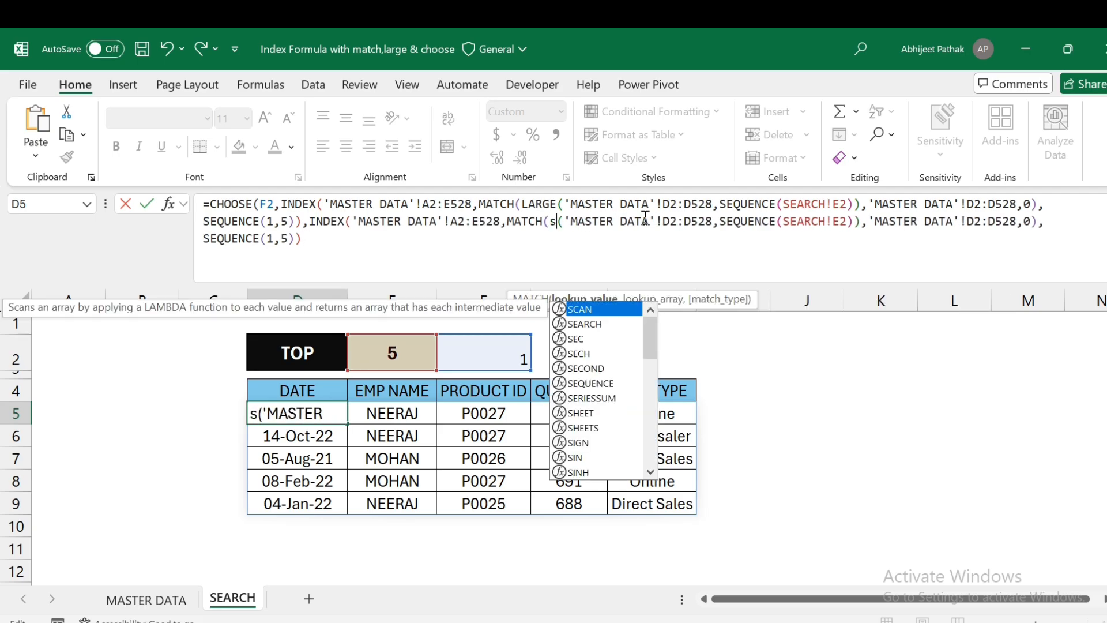
{"action": "type", "text": "ll"}
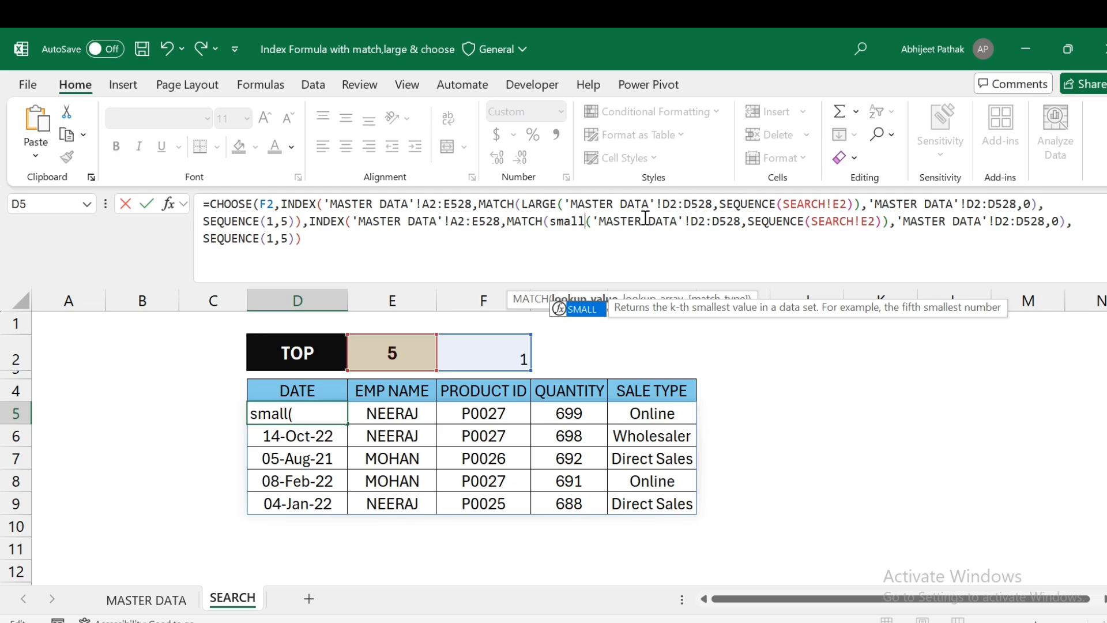
{"action": "key", "text": "Return"}
{"action": "key", "text": "Return"}
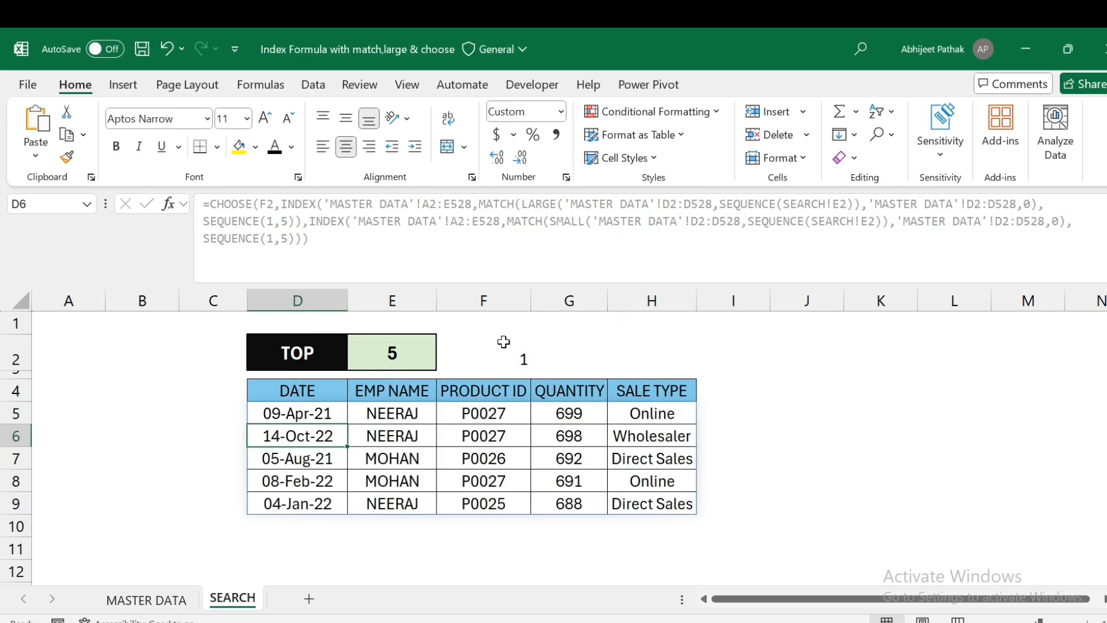
Set the D2 selector to BOTTOM to test the CHOOSE formula
{"action": "left_click", "coordinate": [309, 355]}
{"action": "left_click", "coordinate": [355, 361]}
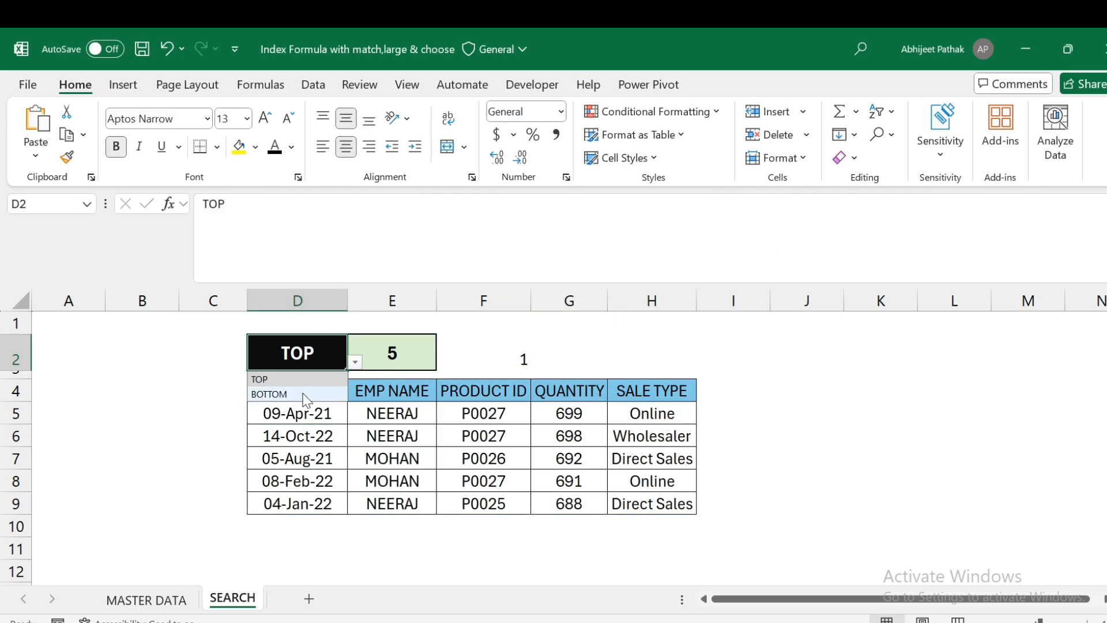
{"action": "left_click", "coordinate": [306, 395]}
Hide the helper value in F2 by making its font white, and reselect D5 to show the finished formula
{"action": "left_click", "coordinate": [498, 353]}
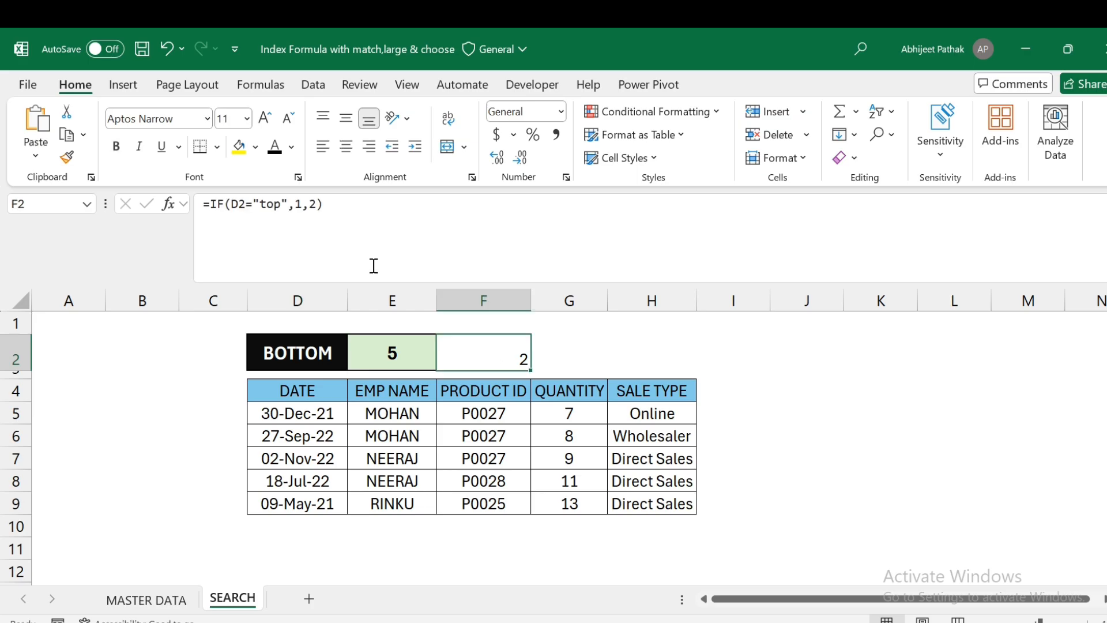
{"action": "left_click", "coordinate": [292, 147]}
{"action": "left_click", "coordinate": [277, 215]}
{"action": "left_click", "coordinate": [580, 353]}
{"action": "left_click", "coordinate": [316, 413]}
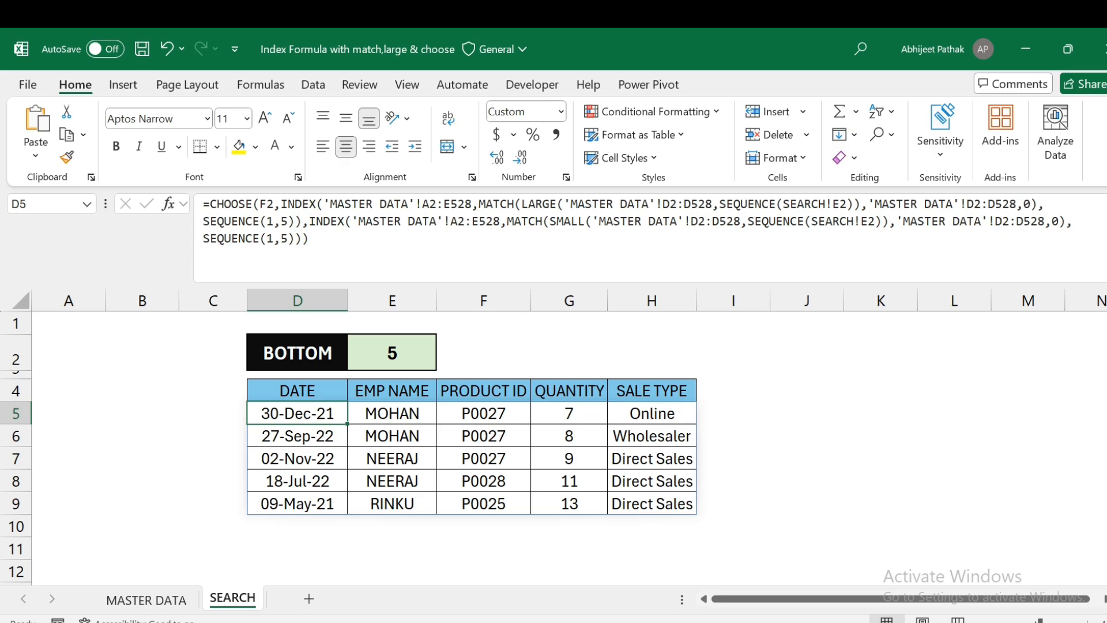
Switch to Chrome and open lmech.courses.store in a new tab
{"action": "mouse_move", "coordinate": [585, 622]}
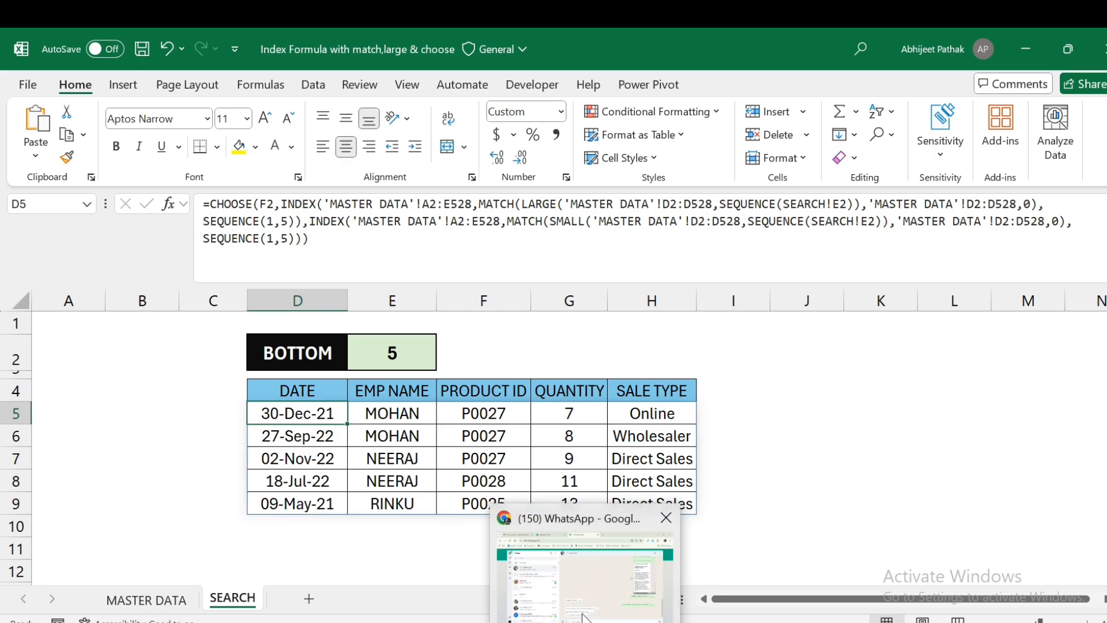
{"action": "left_click", "coordinate": [585, 577]}
{"action": "left_click", "coordinate": [672, 46]}
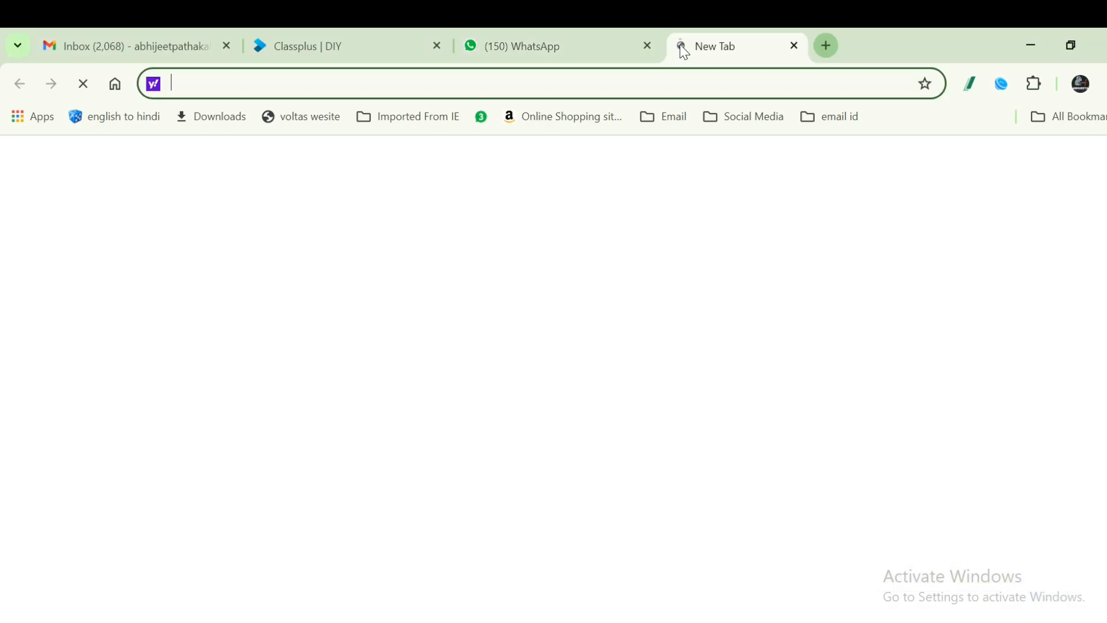
{"action": "type", "text": "lm"}
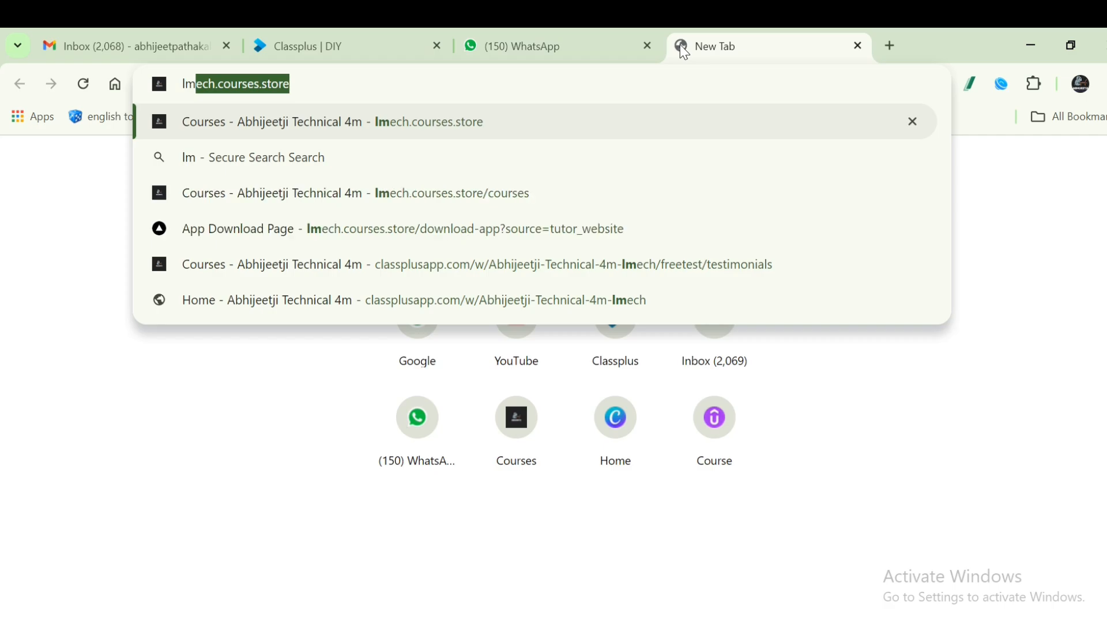
{"action": "key", "text": "Return"}
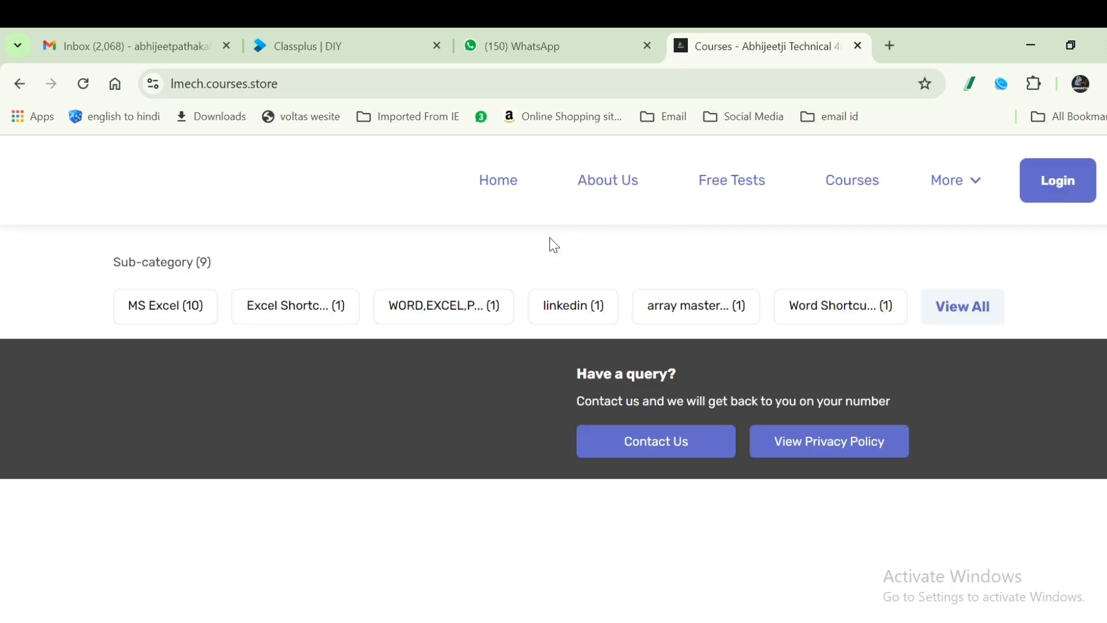
Browse the Popular courses carousel forward through the offered courses and back to its beginning
{"action": "scroll", "coordinate": [258, 427], "scroll_direction": "down", "scroll_amount": 5}
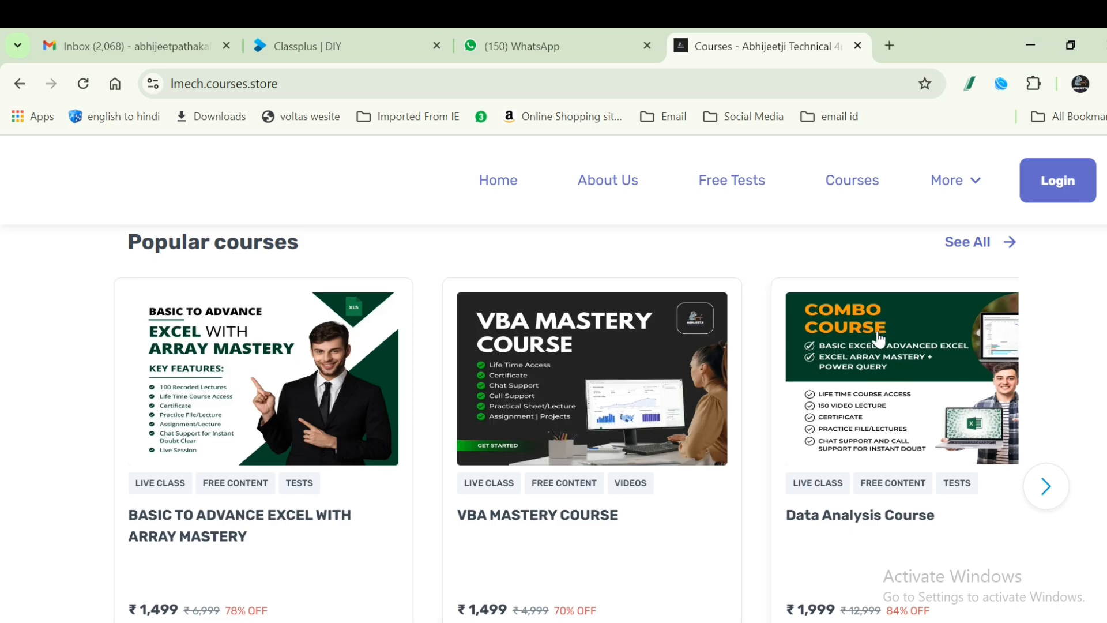
{"action": "scroll", "coordinate": [993, 410], "scroll_direction": "down", "scroll_amount": 2}
{"action": "left_click", "coordinate": [1046, 397]}
{"action": "scroll", "coordinate": [1010, 396], "scroll_direction": "up", "scroll_amount": 2}
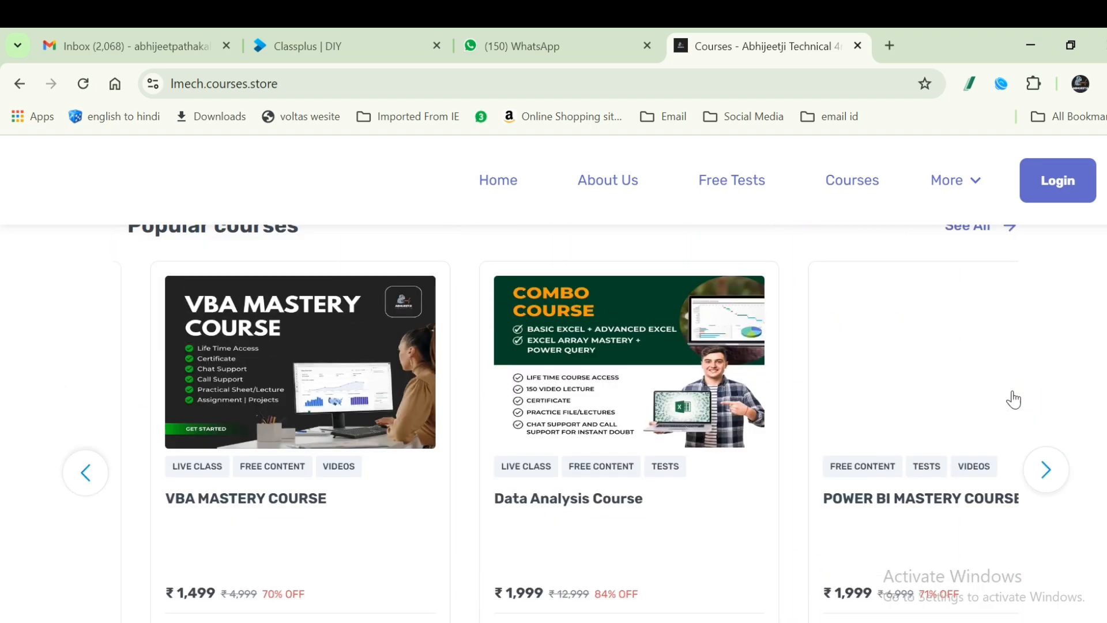
{"action": "left_click", "coordinate": [1059, 497]}
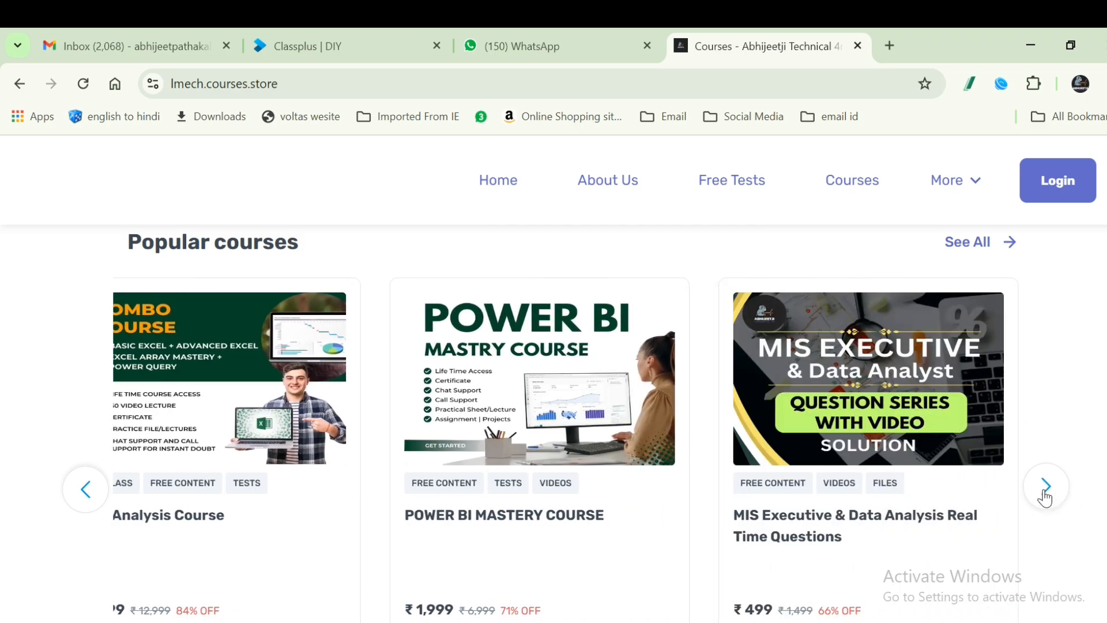
{"action": "left_click", "coordinate": [82, 496]}
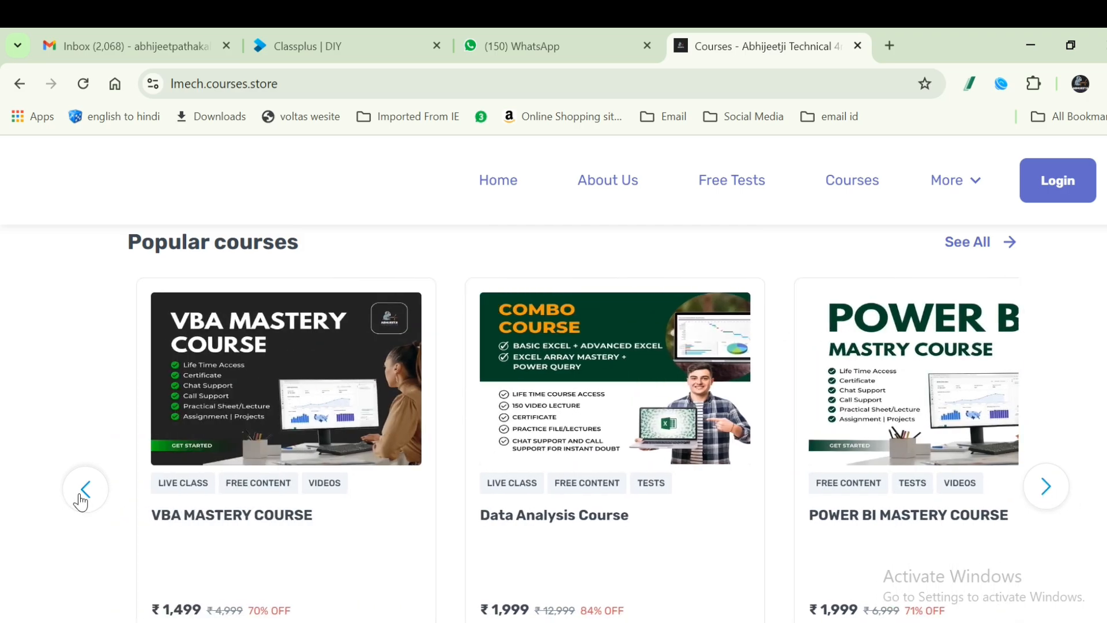
{"action": "left_click", "coordinate": [82, 495]}
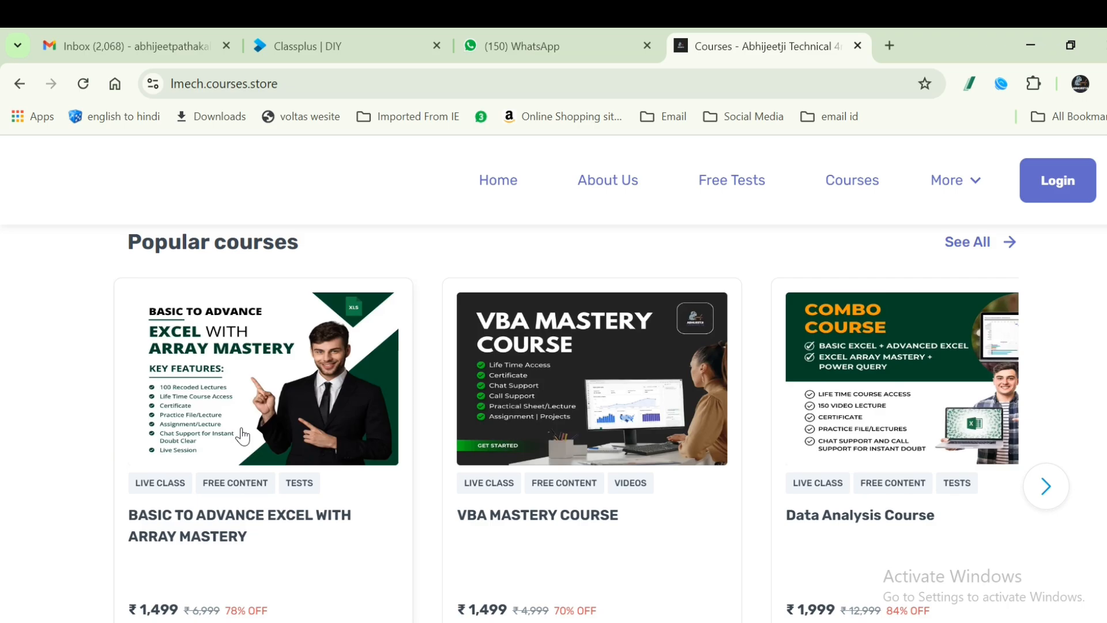